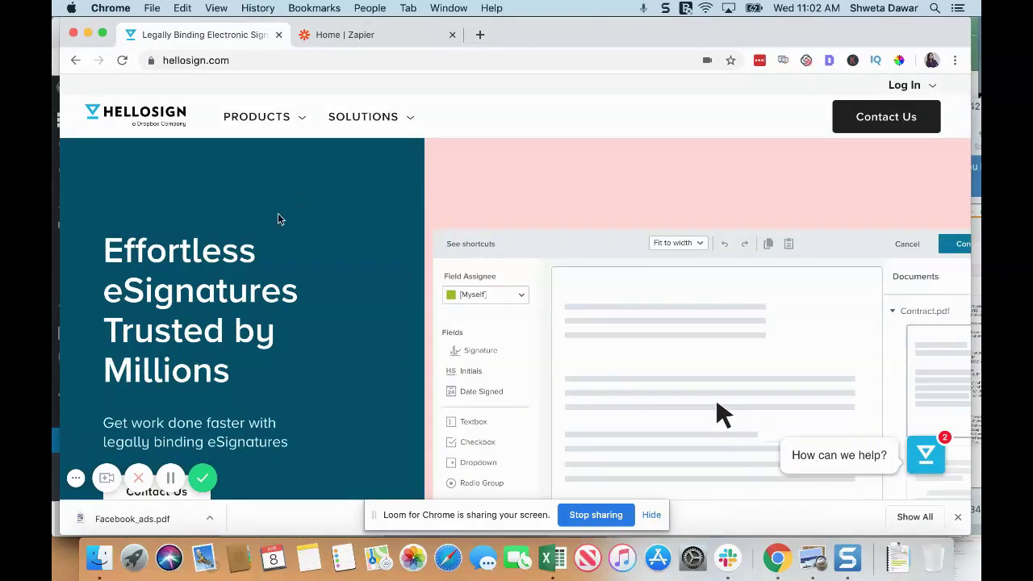
Open the pricing page for the HelloSign eSignature product and review the annual plans.
{"action": "scroll", "coordinate": [326, 196], "scroll_direction": "down", "scroll_amount": 3}
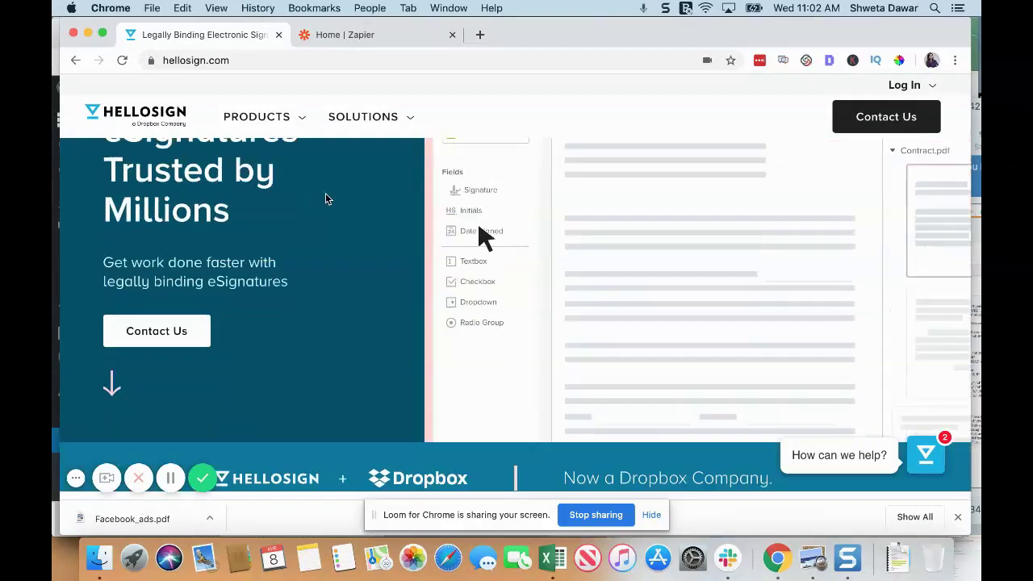
{"action": "mouse_move", "coordinate": [284, 123]}
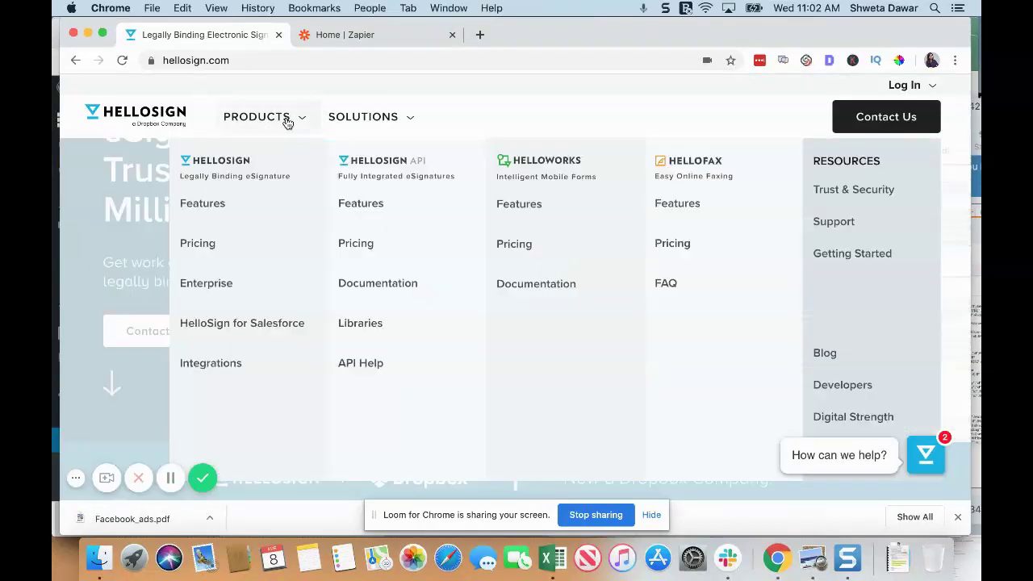
{"action": "left_click", "coordinate": [204, 246]}
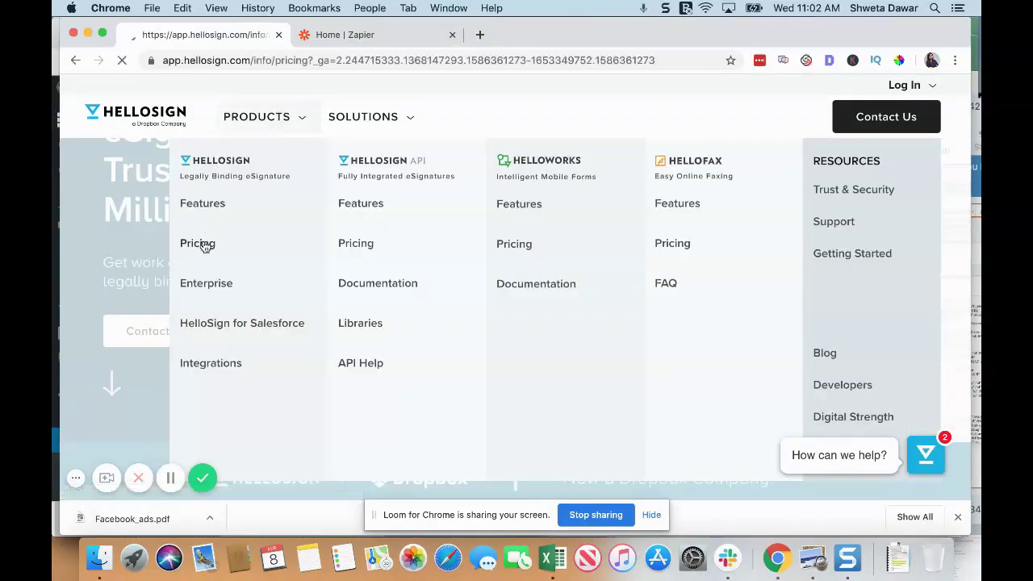
{"action": "scroll", "coordinate": [323, 244], "scroll_direction": "down", "scroll_amount": 3}
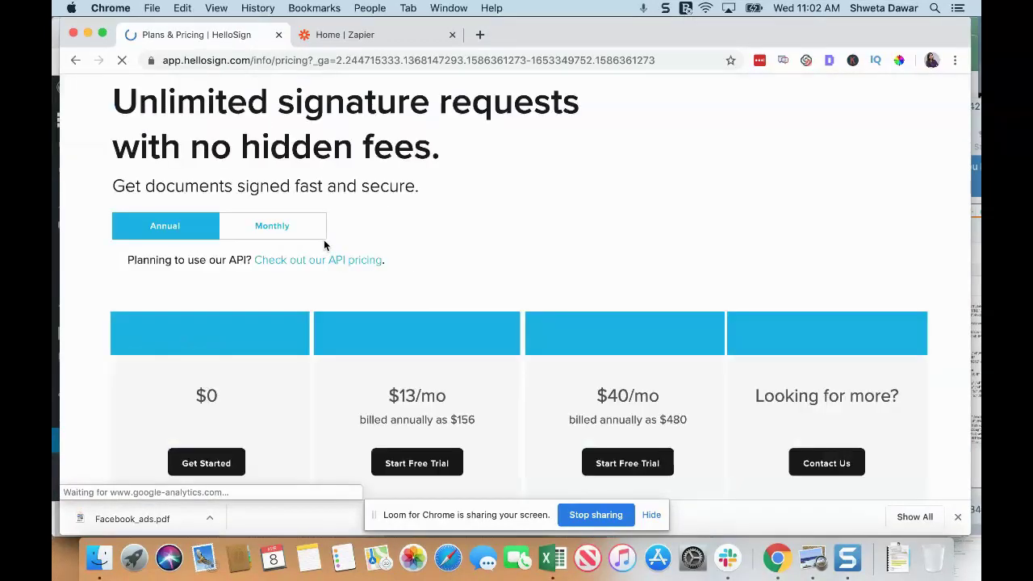
{"action": "scroll", "coordinate": [323, 240], "scroll_direction": "down", "scroll_amount": 3}
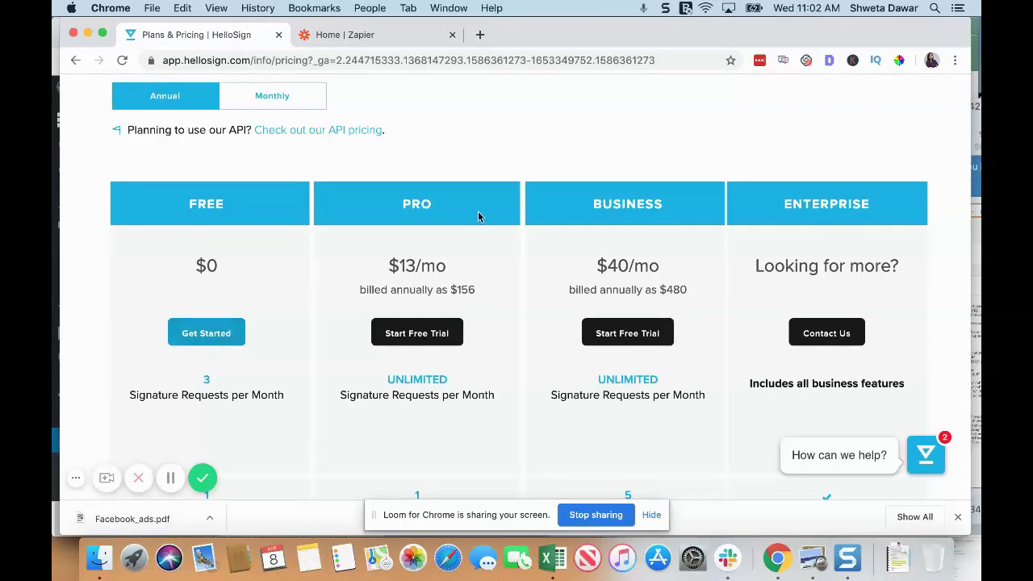
Log in to HelloSign through Google sign-in with the personal Gmail account.
{"action": "scroll", "coordinate": [478, 214], "scroll_direction": "up", "scroll_amount": 3}
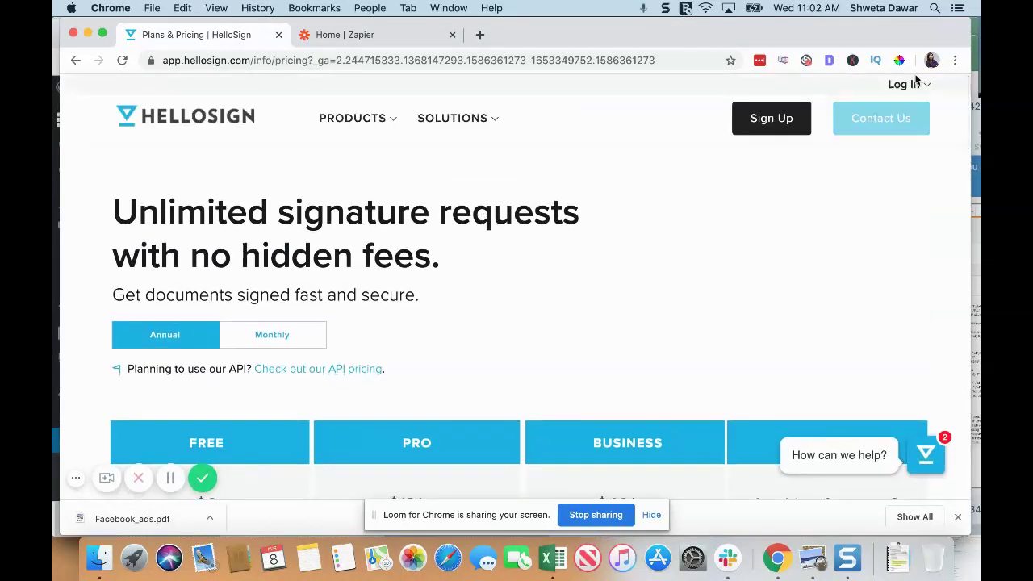
{"action": "left_click", "coordinate": [907, 88]}
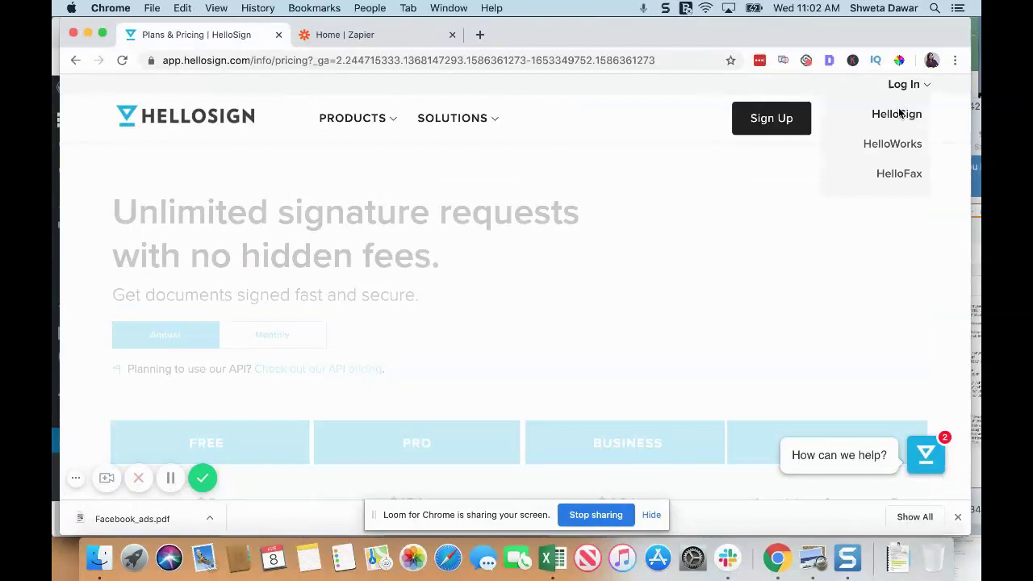
{"action": "left_click", "coordinate": [897, 114]}
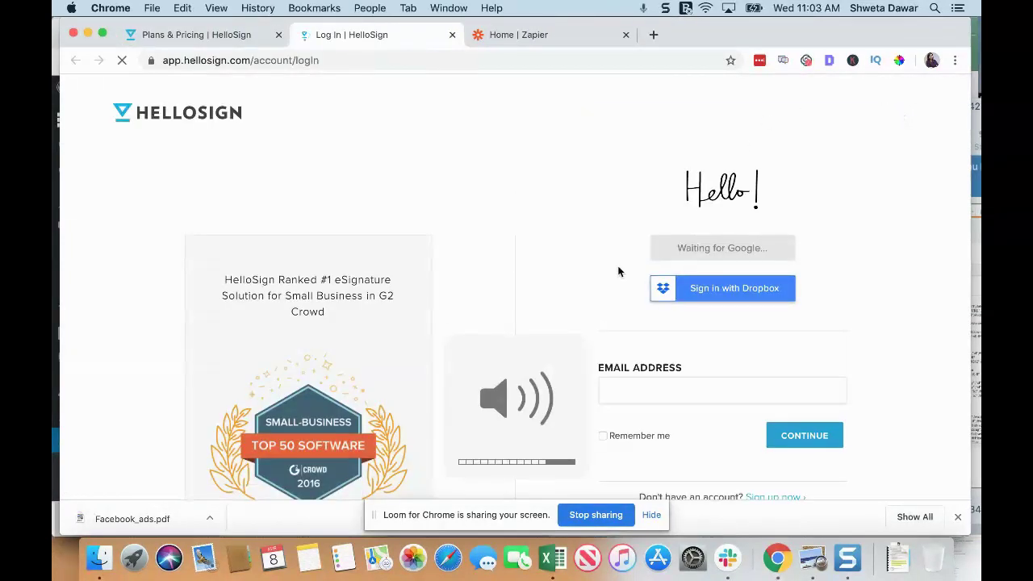
{"action": "scroll", "coordinate": [615, 271], "scroll_direction": "down", "scroll_amount": 2}
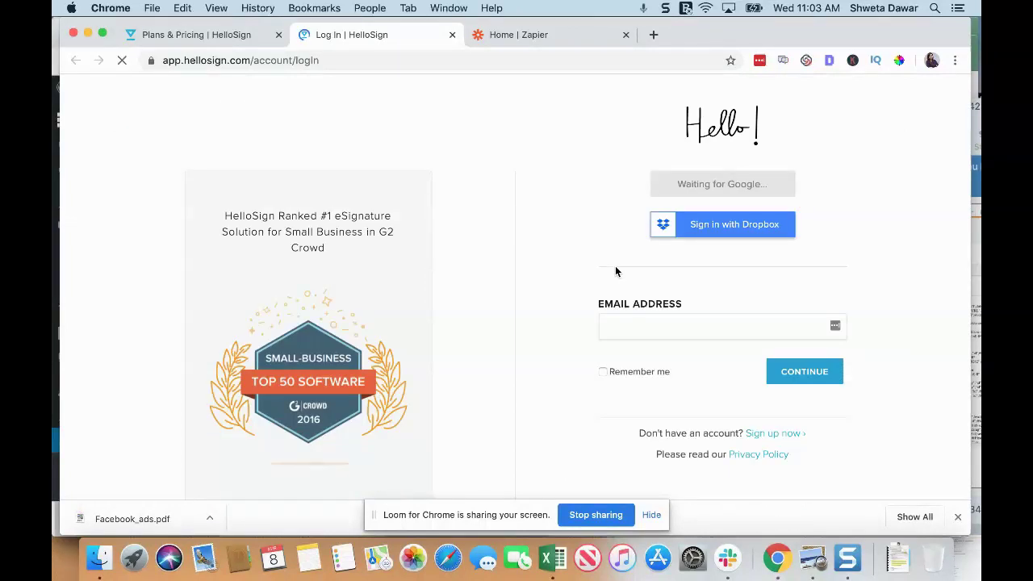
{"action": "scroll", "coordinate": [658, 250], "scroll_direction": "up", "scroll_amount": 1}
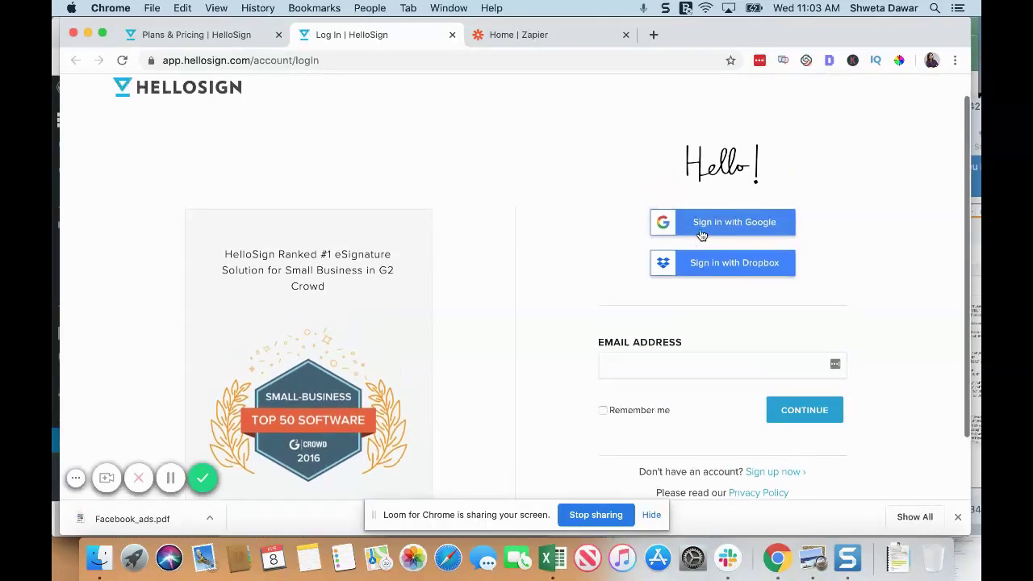
{"action": "left_click", "coordinate": [702, 226]}
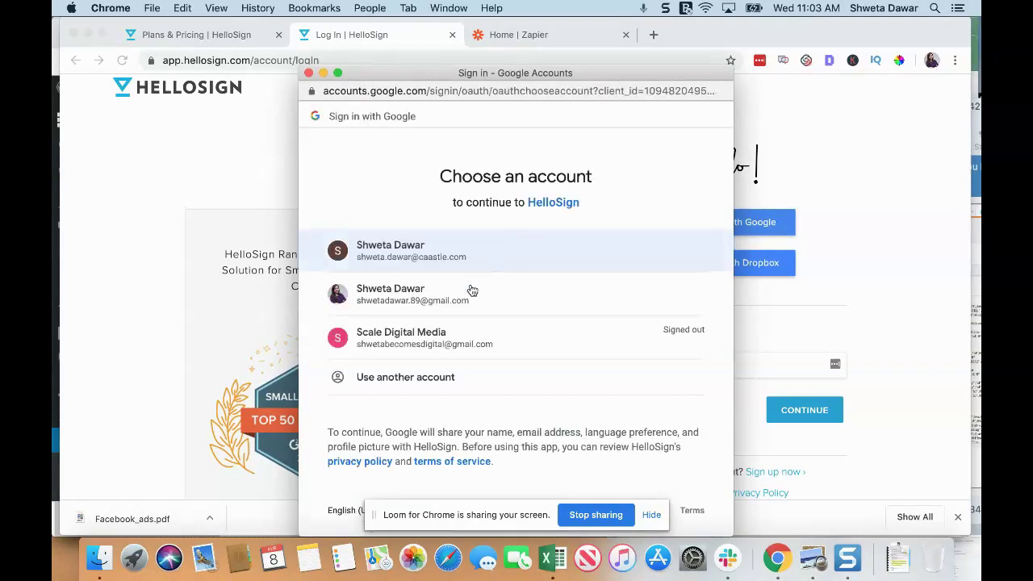
{"action": "left_click", "coordinate": [472, 295]}
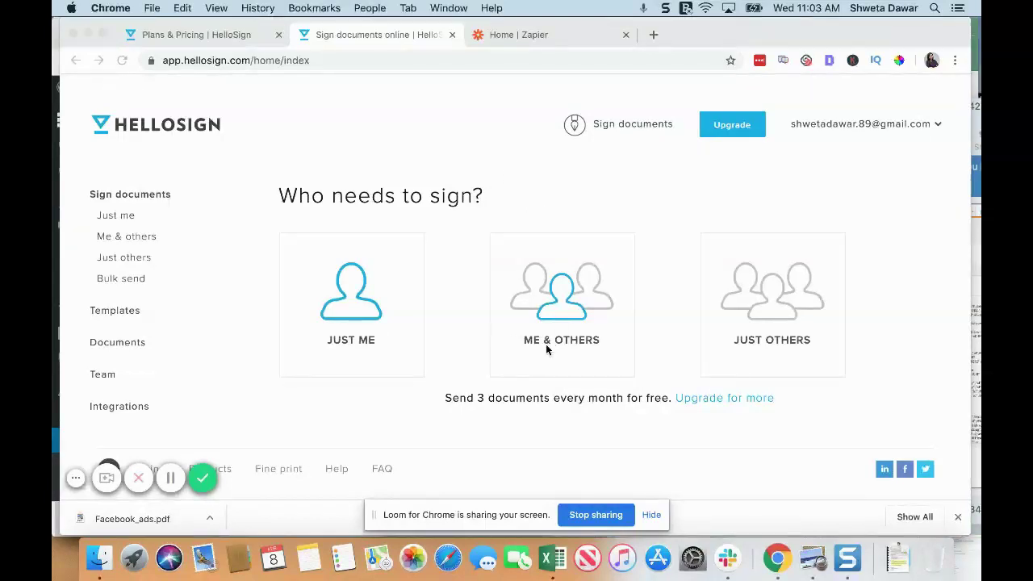
Look through the template creation options and the list of existing documents with their signing status.
{"action": "scroll", "coordinate": [505, 185], "scroll_direction": "down", "scroll_amount": 1}
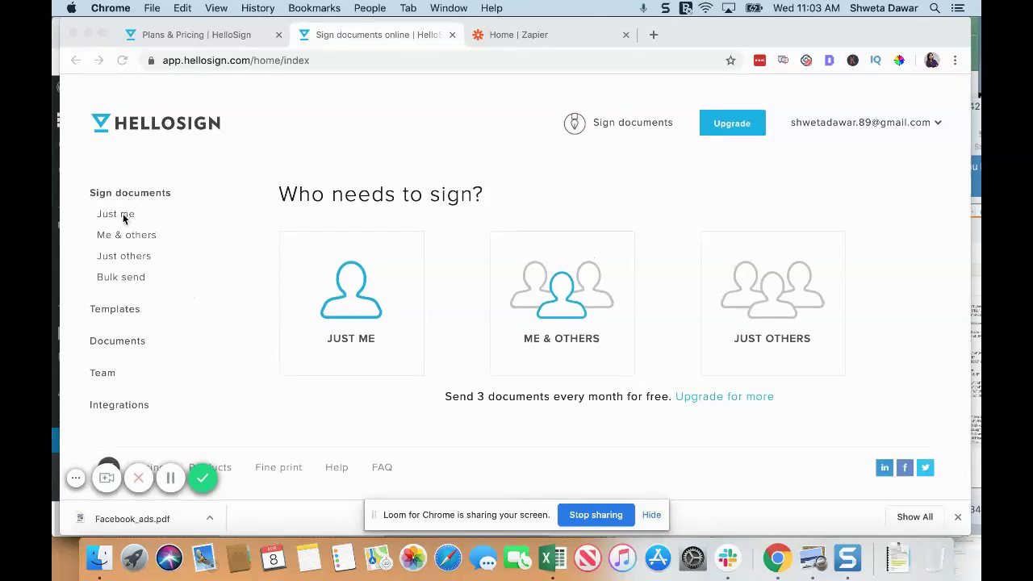
{"action": "left_click", "coordinate": [115, 315]}
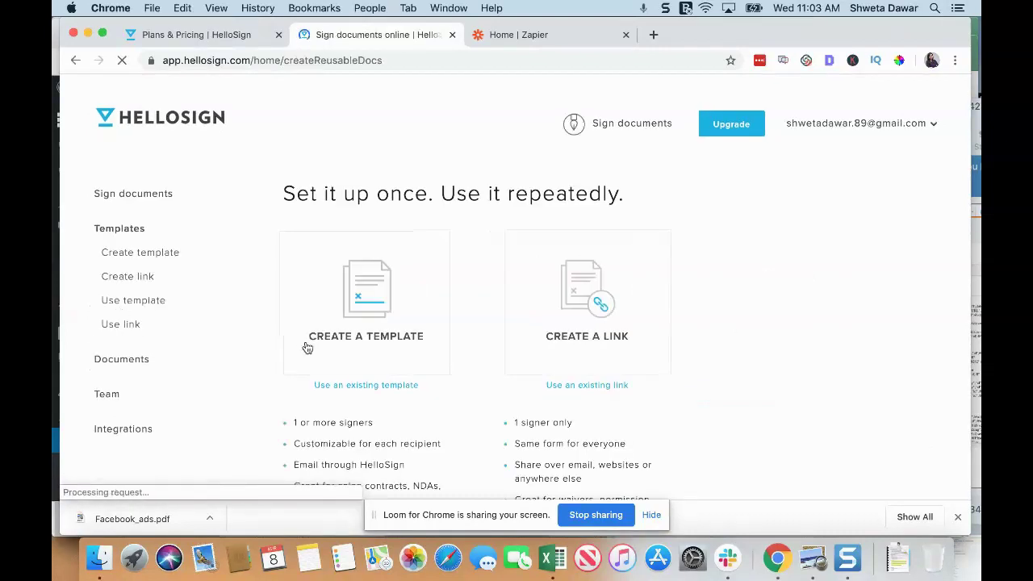
{"action": "scroll", "coordinate": [306, 347], "scroll_direction": "down", "scroll_amount": 2}
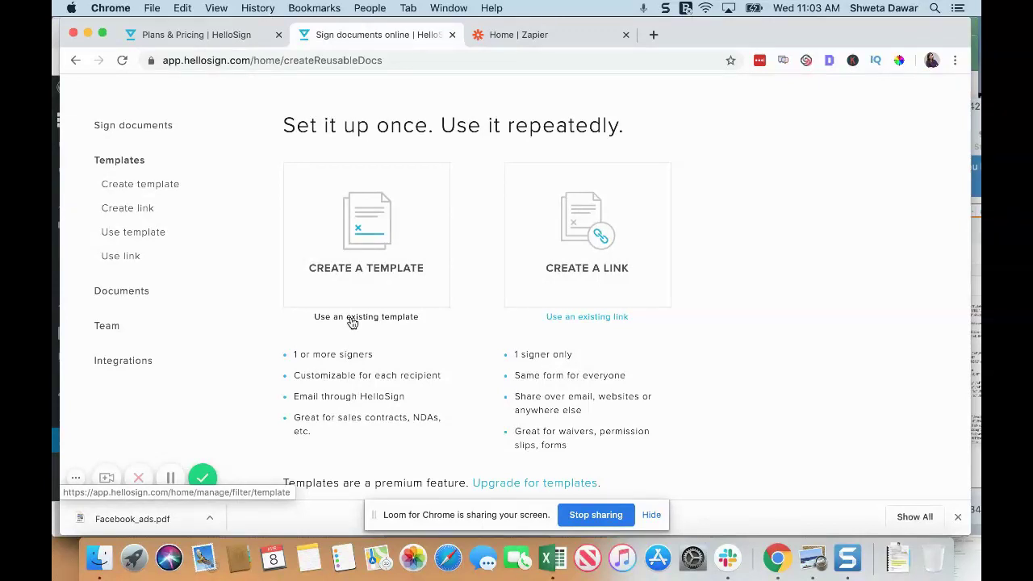
{"action": "left_click", "coordinate": [126, 297]}
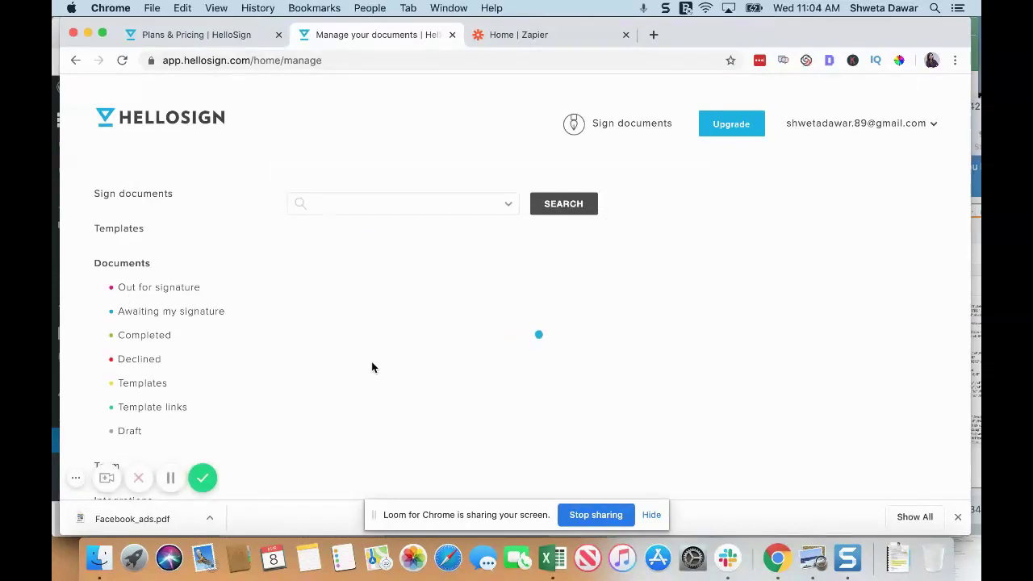
{"action": "scroll", "coordinate": [326, 326], "scroll_direction": "down", "scroll_amount": 3}
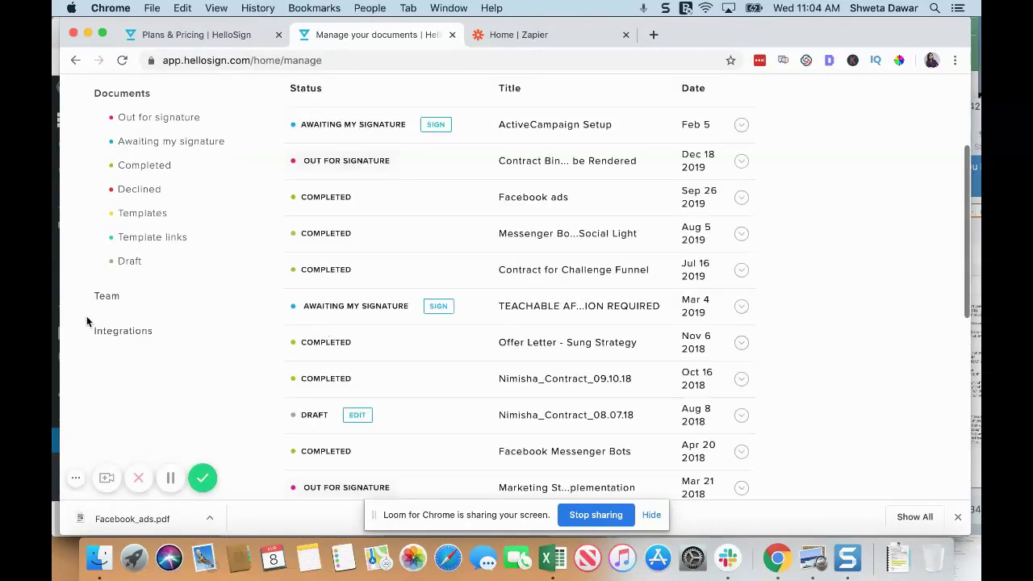
Review the integrations offered for the account, from Dropbox and Gmail through Zapier and Box.
{"action": "left_click", "coordinate": [117, 336]}
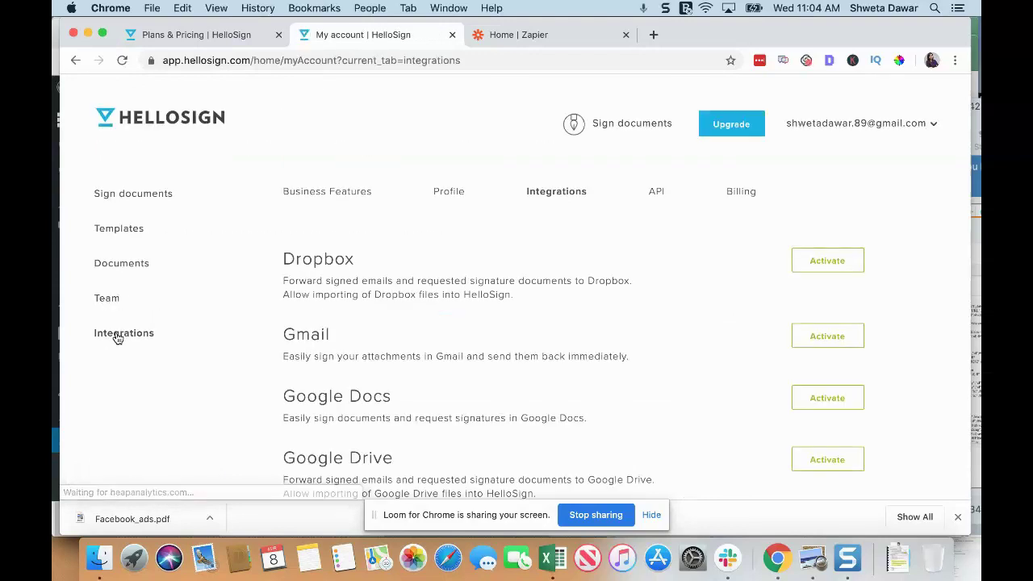
{"action": "scroll", "coordinate": [321, 296], "scroll_direction": "down", "scroll_amount": 5}
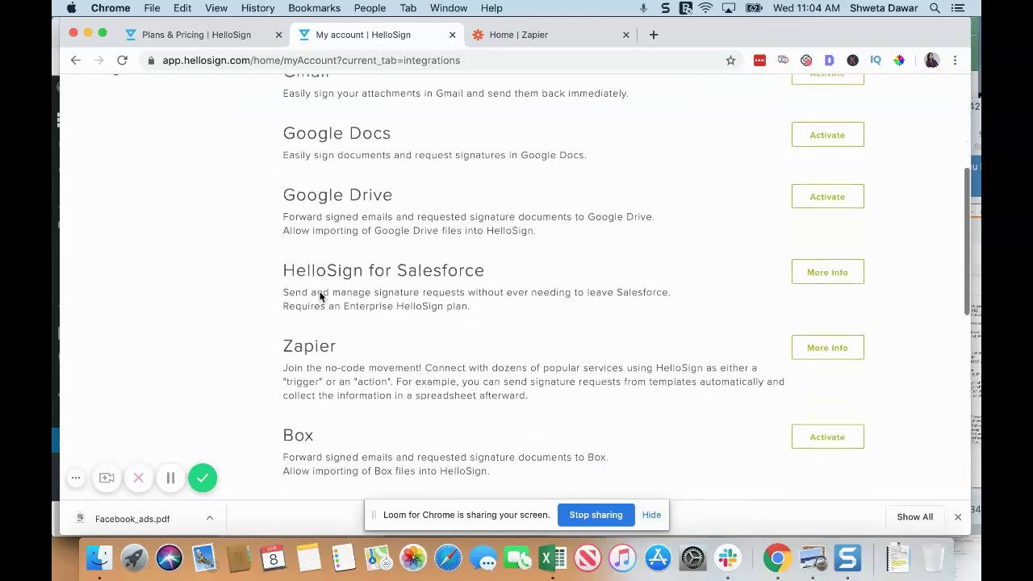
{"action": "scroll", "coordinate": [321, 297], "scroll_direction": "up", "scroll_amount": 5}
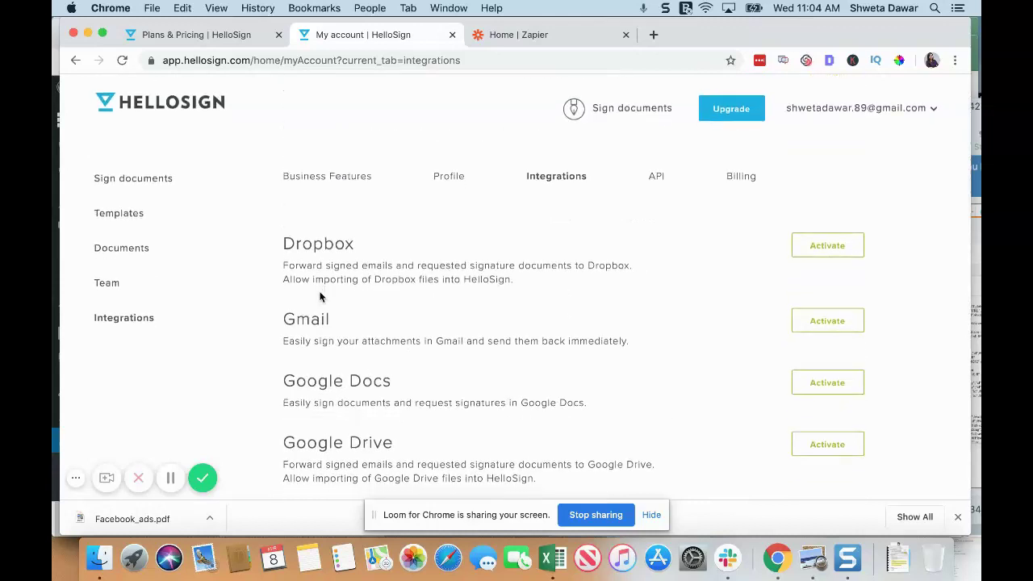
{"action": "scroll", "coordinate": [321, 297], "scroll_direction": "down", "scroll_amount": 5}
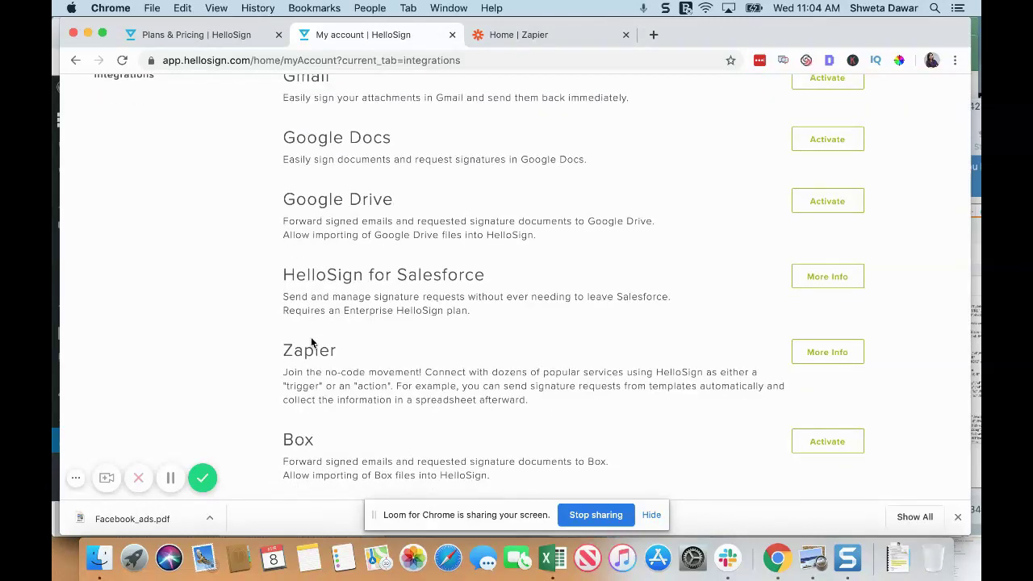
{"action": "scroll", "coordinate": [311, 339], "scroll_direction": "up", "scroll_amount": 5}
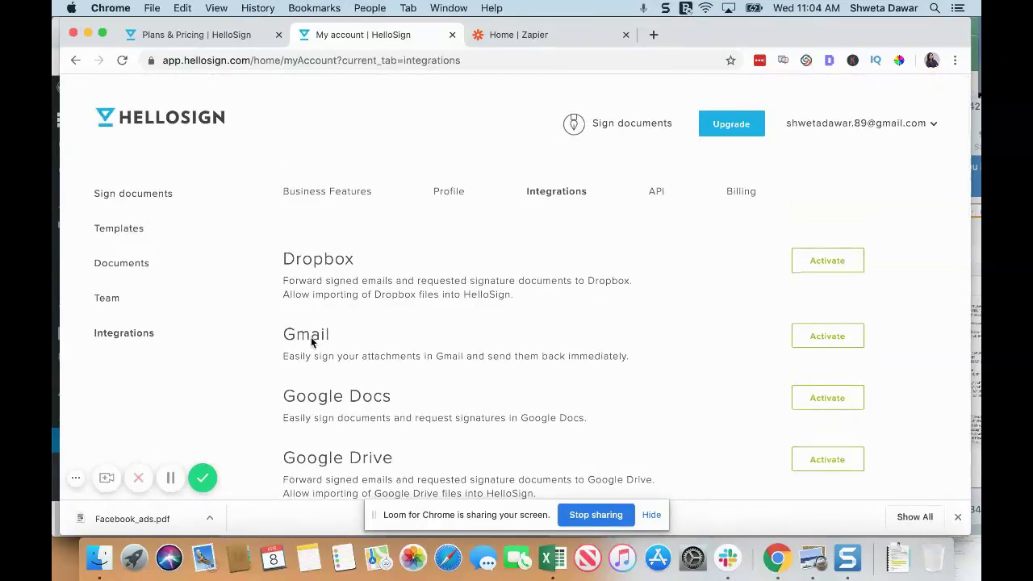
Start a signature request for Me & Others and upload Facebook_ads.pdf from the Downloads folder.
{"action": "left_click", "coordinate": [128, 196]}
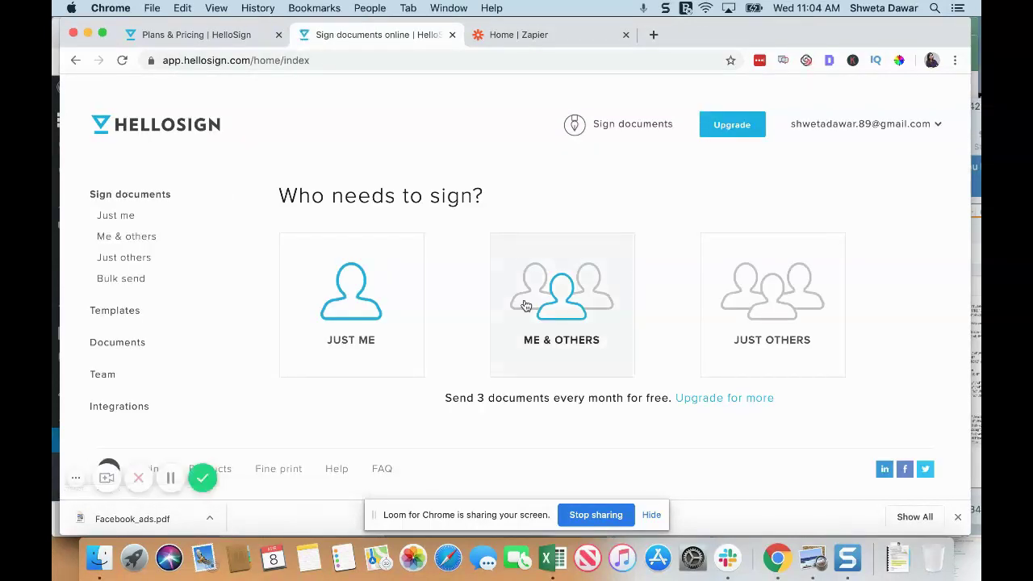
{"action": "left_click", "coordinate": [522, 327]}
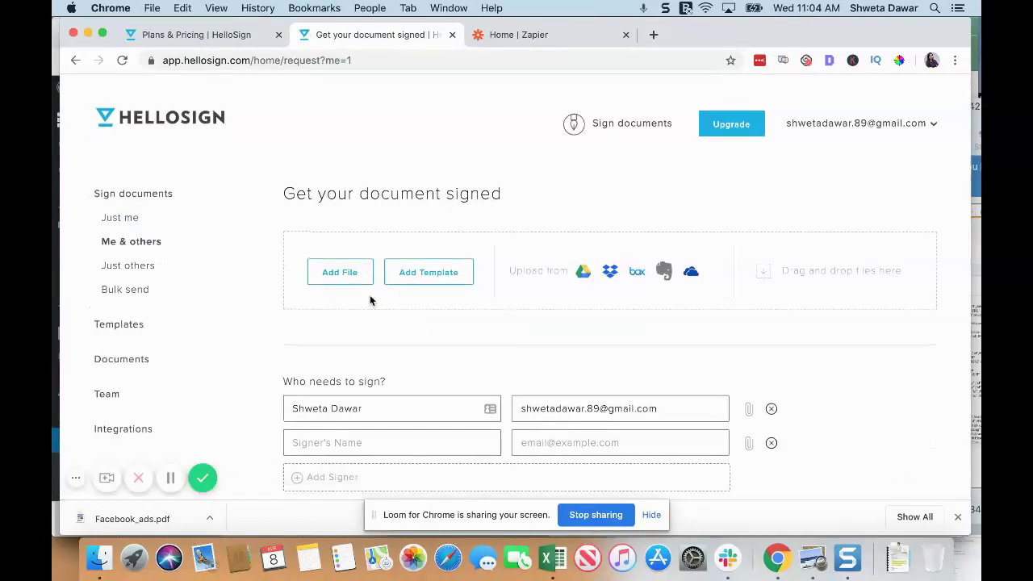
{"action": "left_click", "coordinate": [339, 274]}
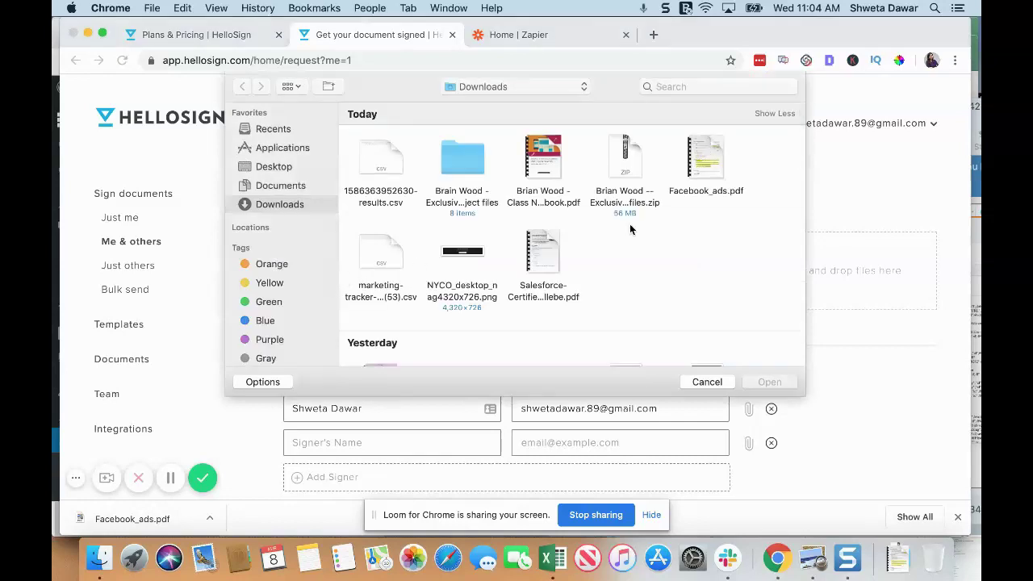
{"action": "left_click", "coordinate": [702, 162]}
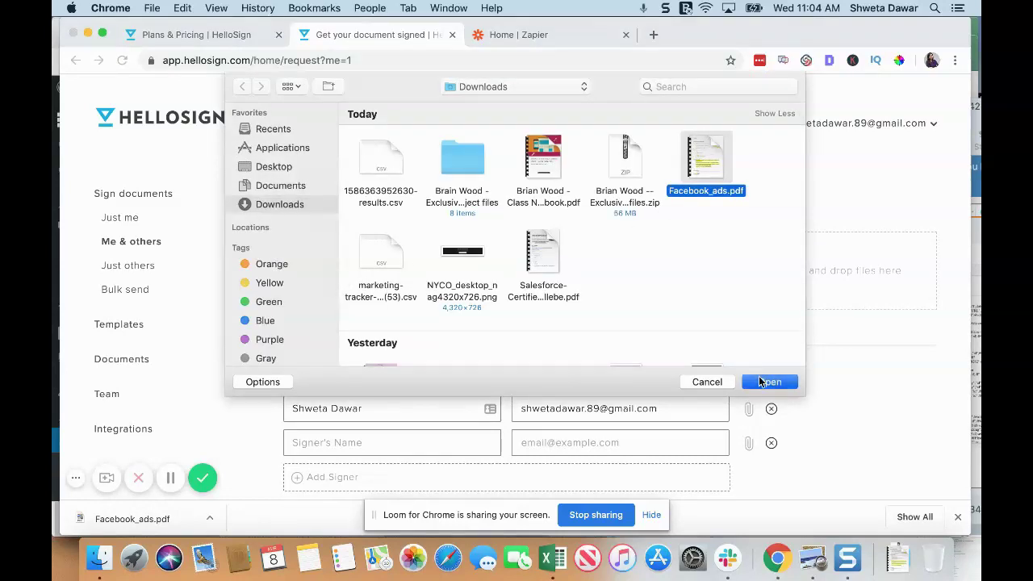
{"action": "left_click", "coordinate": [760, 381]}
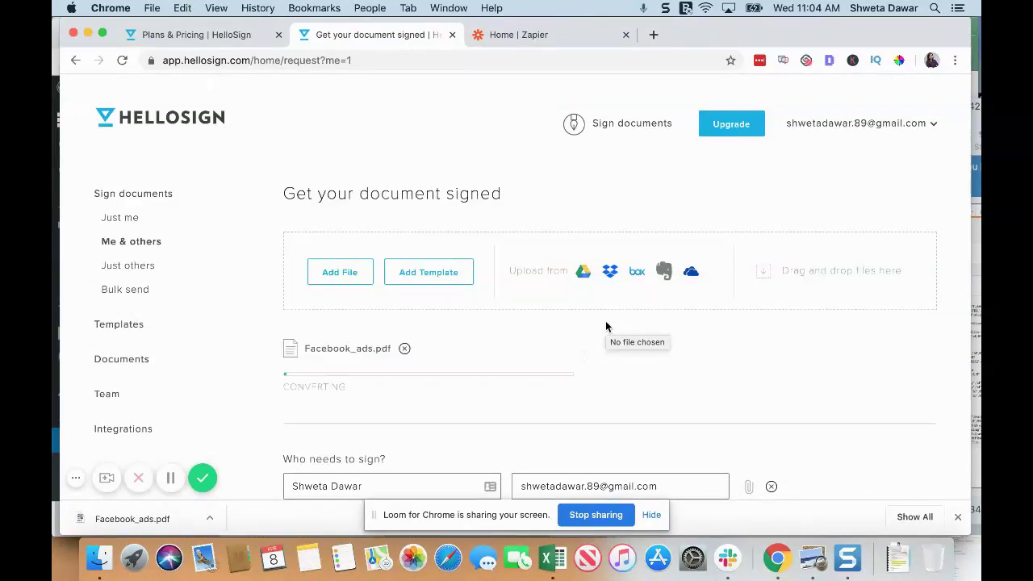
Add a second signer named Test to the request and fill in that signer's e-mail address.
{"action": "scroll", "coordinate": [605, 325], "scroll_direction": "down", "scroll_amount": 3}
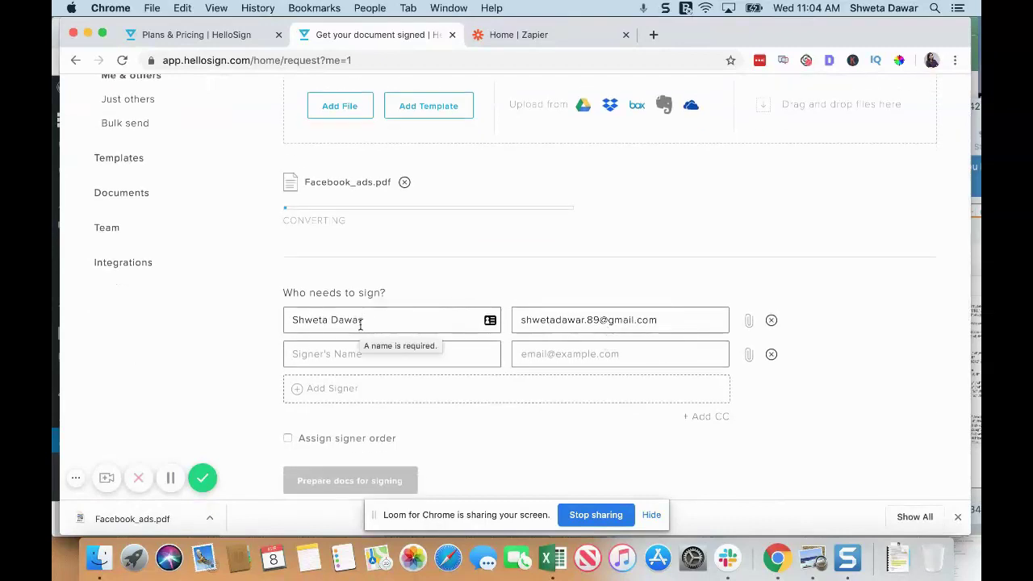
{"action": "left_click", "coordinate": [349, 358]}
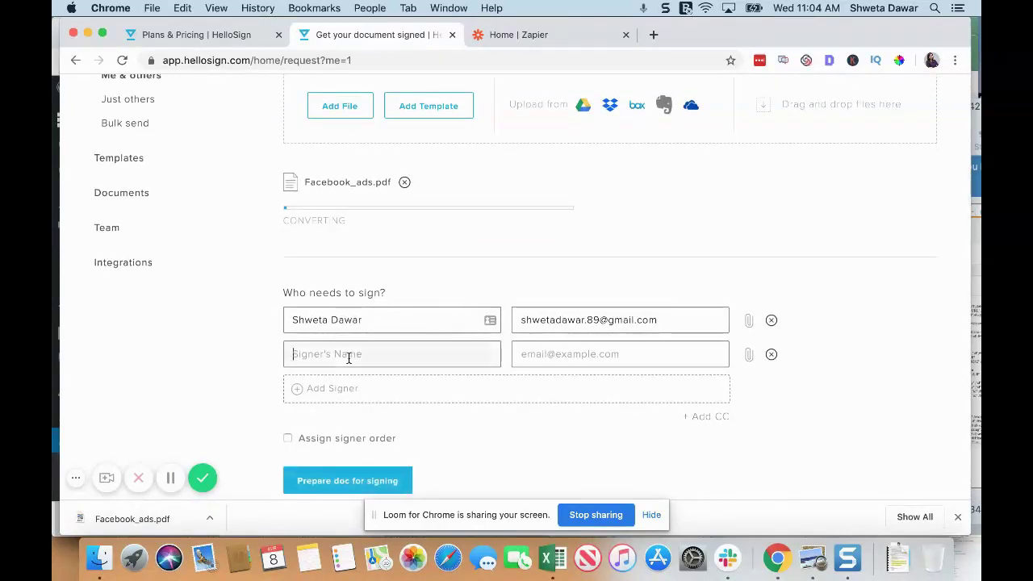
{"action": "type", "text": "Tes"}
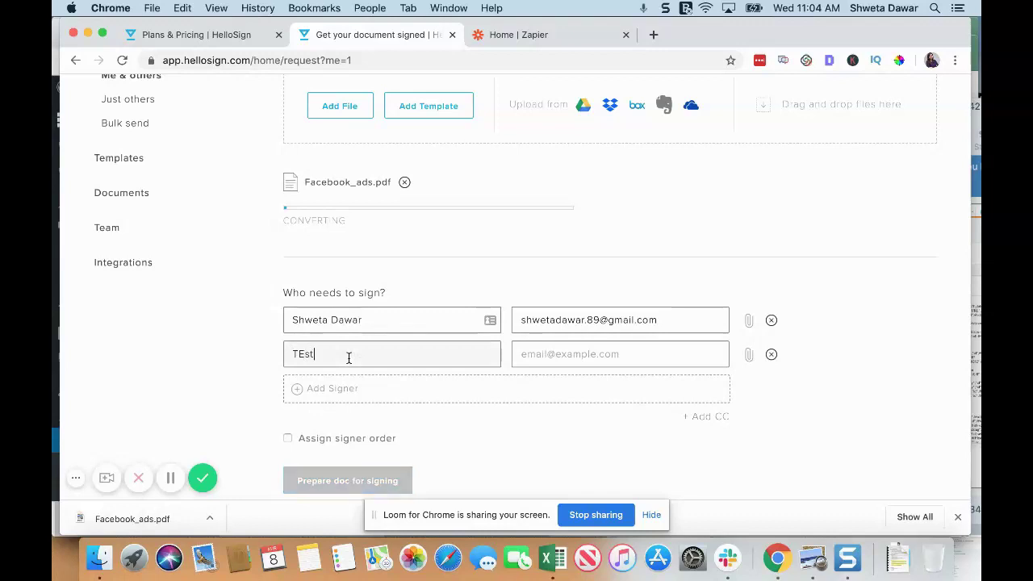
{"action": "key", "text": "BackSpace"}
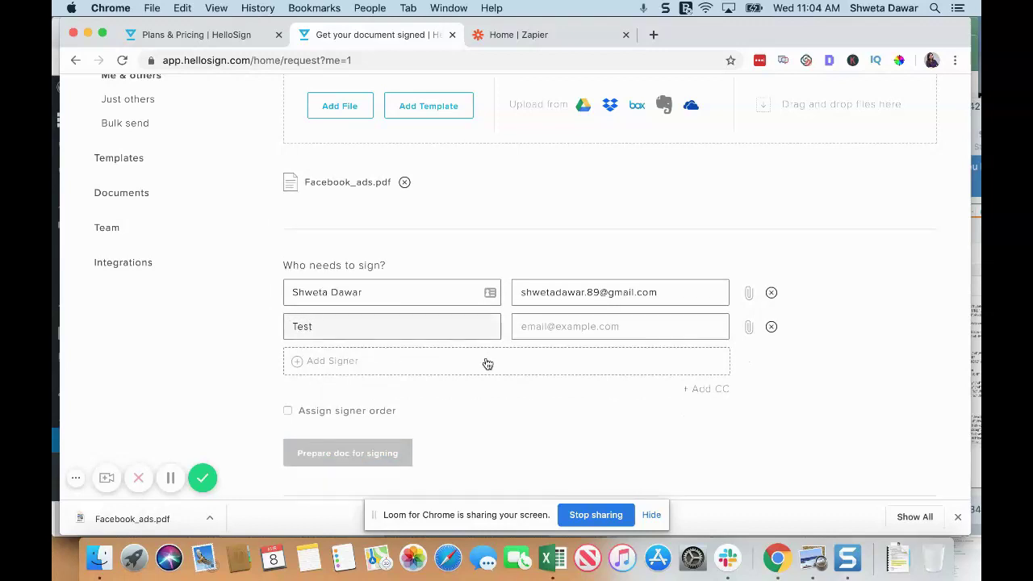
{"action": "left_click", "coordinate": [528, 326]}
{"action": "type", "text": "test"}
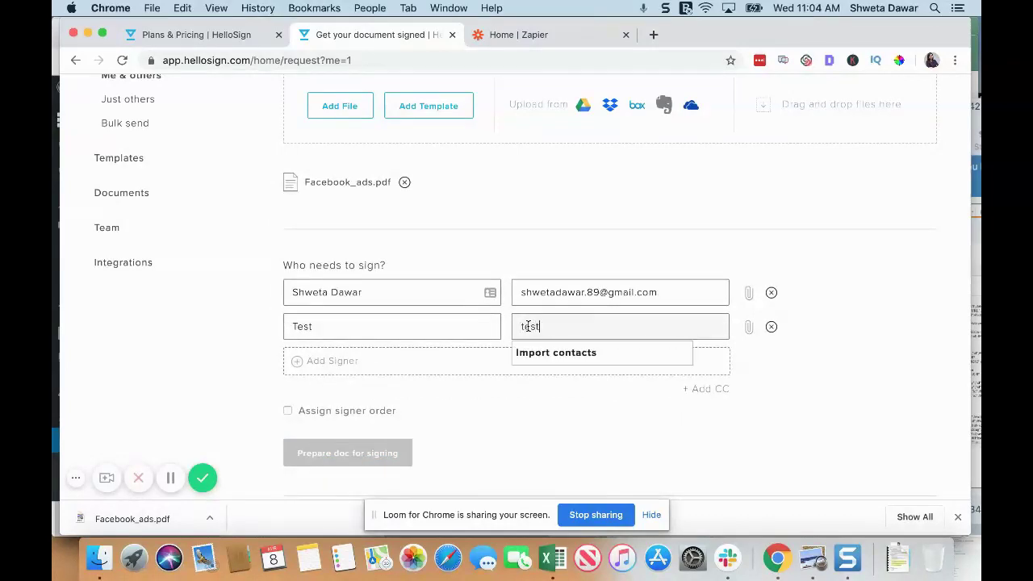
{"action": "type", "text": "@gmail.co"}
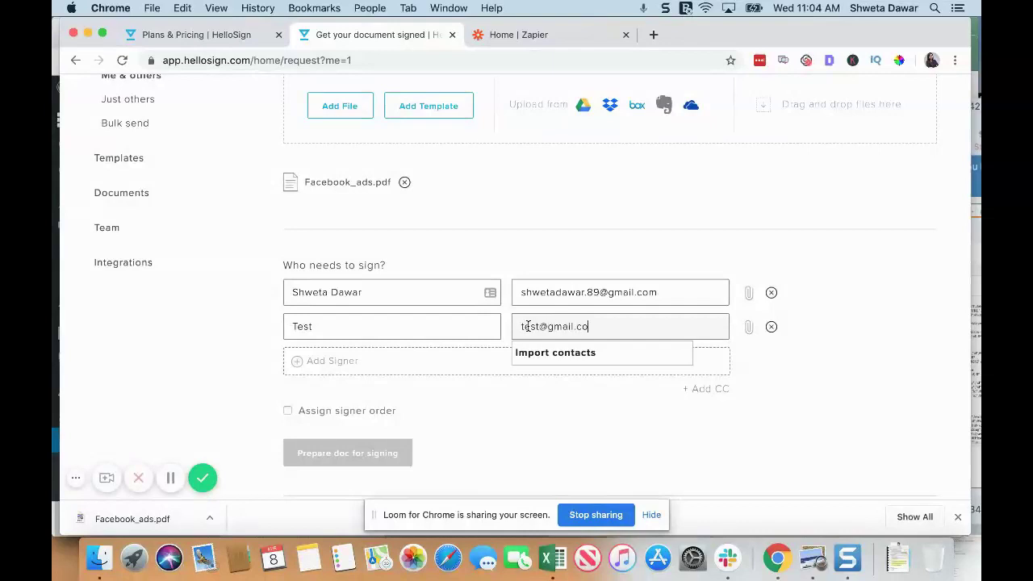
{"action": "type", "text": "m"}
{"action": "left_click", "coordinate": [510, 410]}
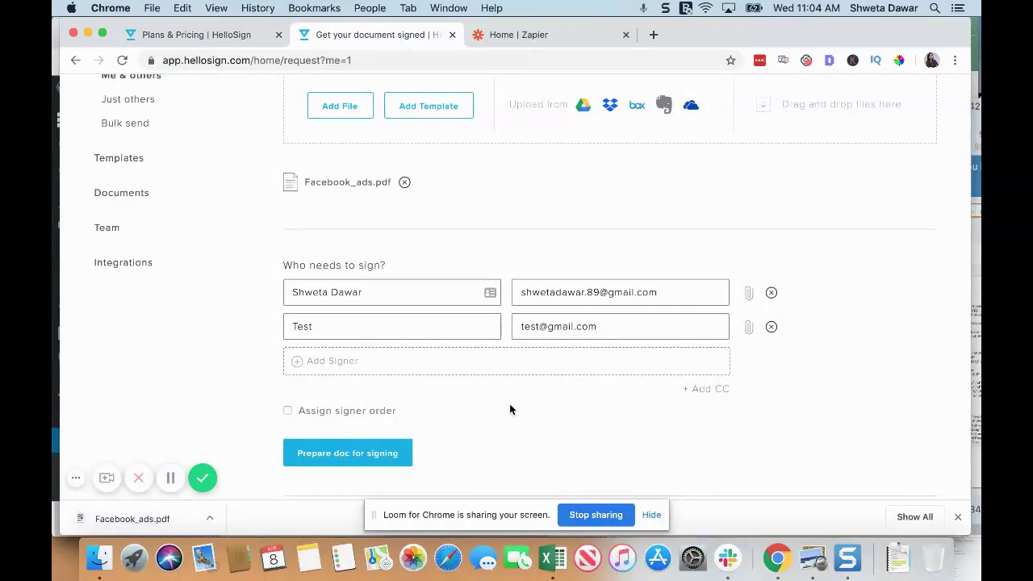
{"action": "scroll", "coordinate": [537, 348], "scroll_direction": "up", "scroll_amount": 4}
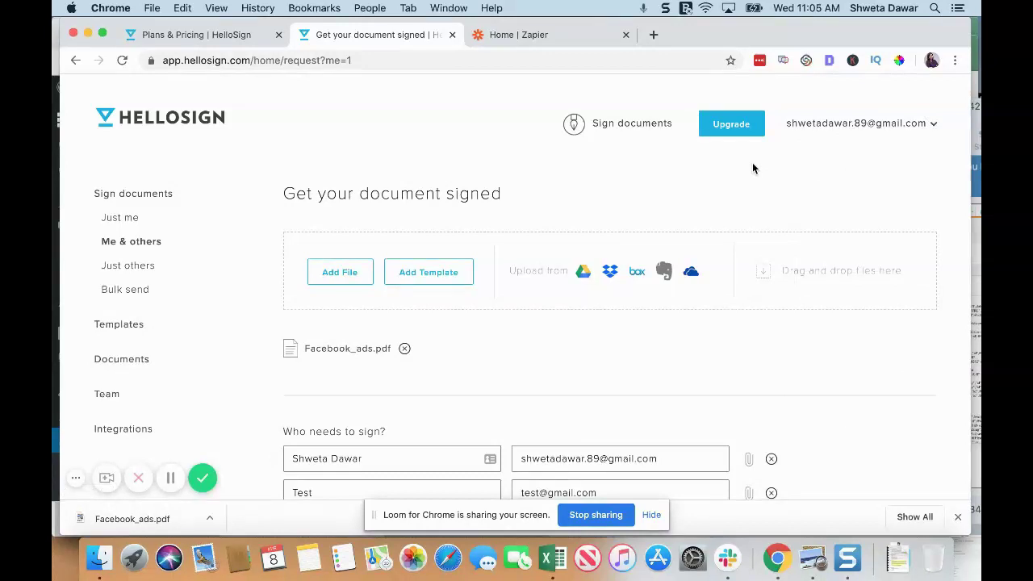
Prepare the document for signing, dismissing the new editor introduction and ignoring the PDF's pre-existing fields.
{"action": "scroll", "coordinate": [752, 168], "scroll_direction": "down", "scroll_amount": 5}
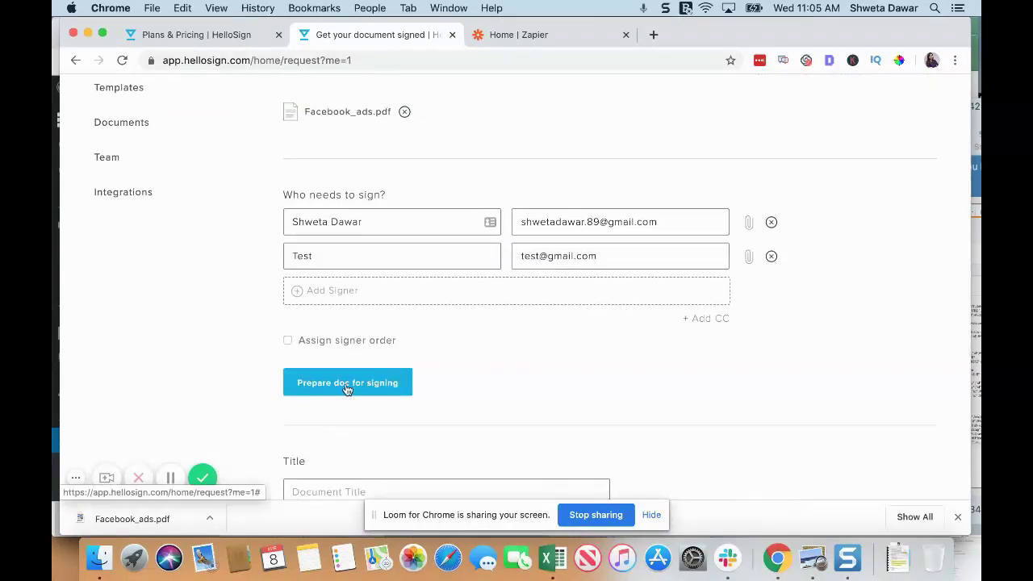
{"action": "left_click", "coordinate": [348, 385]}
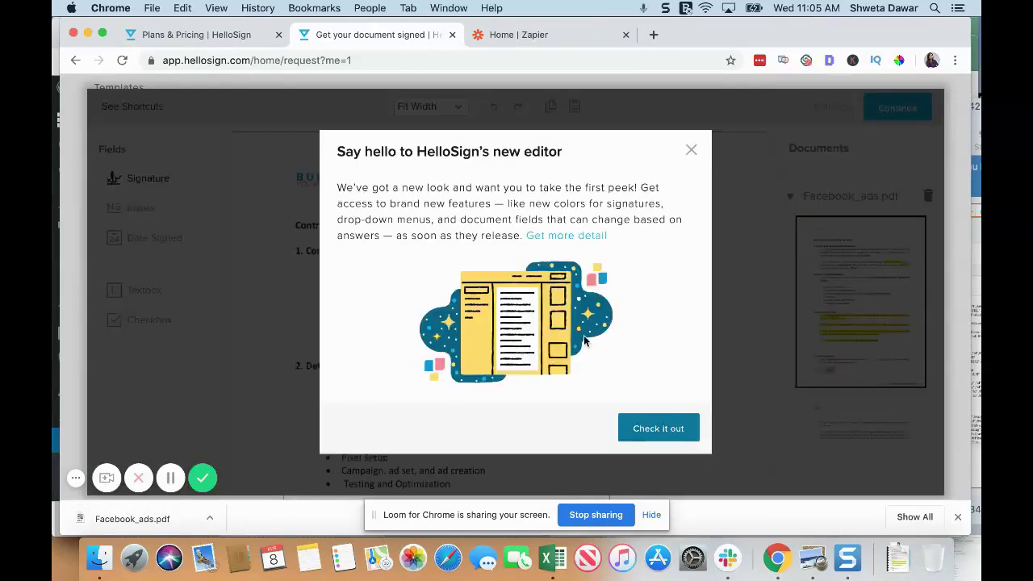
{"action": "left_click", "coordinate": [691, 150]}
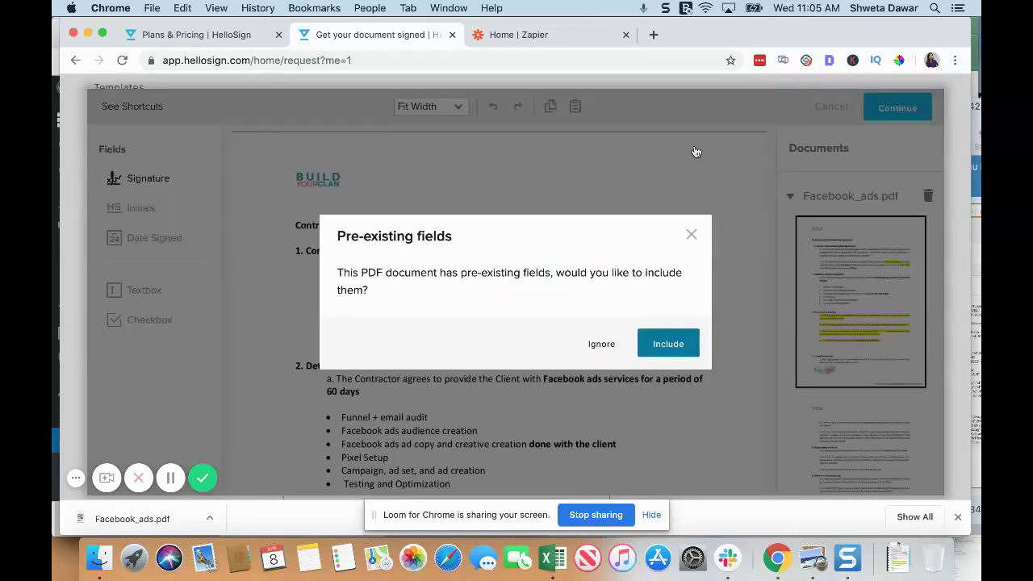
{"action": "left_click", "coordinate": [601, 345]}
Place a signature field and a date-signed field for the first signer, side by side below the closing agreement statement.
{"action": "scroll", "coordinate": [559, 301], "scroll_direction": "down", "scroll_amount": 10}
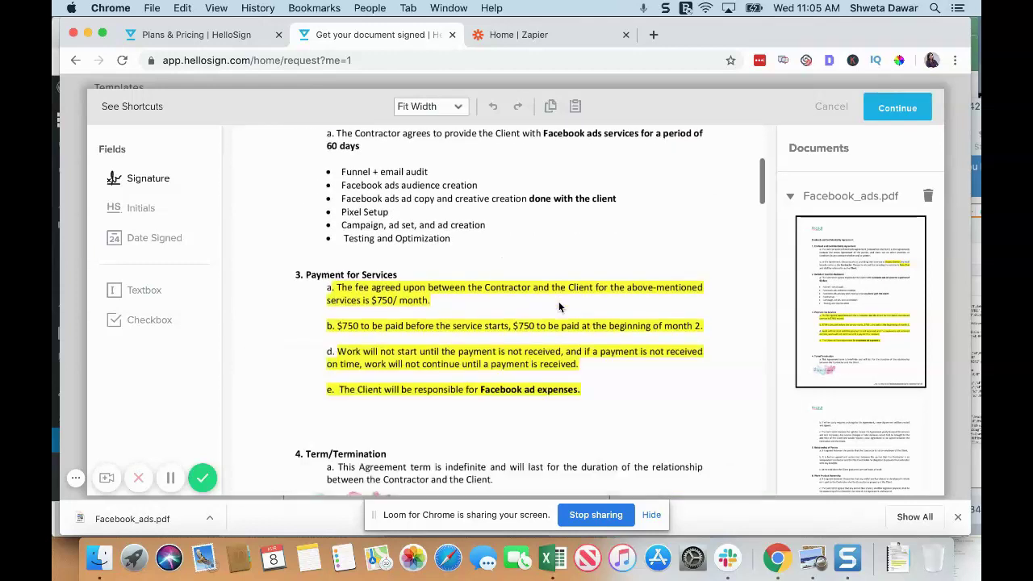
{"action": "scroll", "coordinate": [558, 307], "scroll_direction": "down", "scroll_amount": 15}
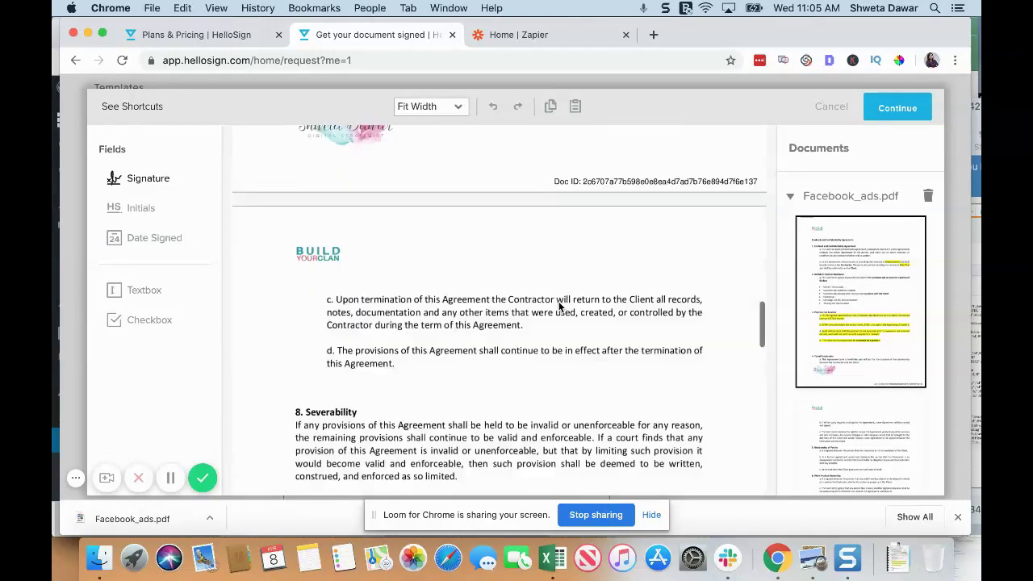
{"action": "scroll", "coordinate": [558, 306], "scroll_direction": "up", "scroll_amount": 5}
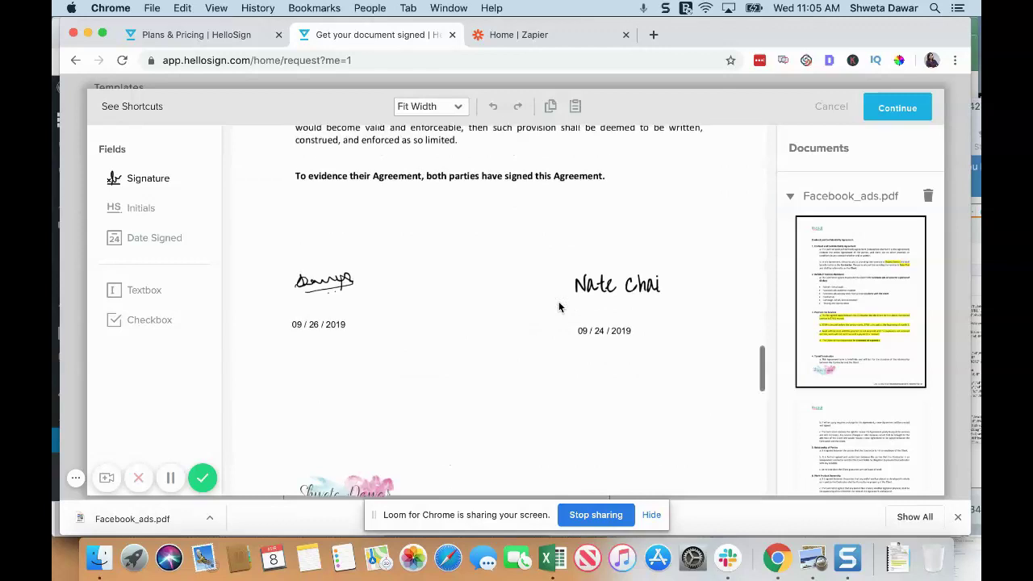
{"action": "scroll", "coordinate": [559, 307], "scroll_direction": "up", "scroll_amount": 2}
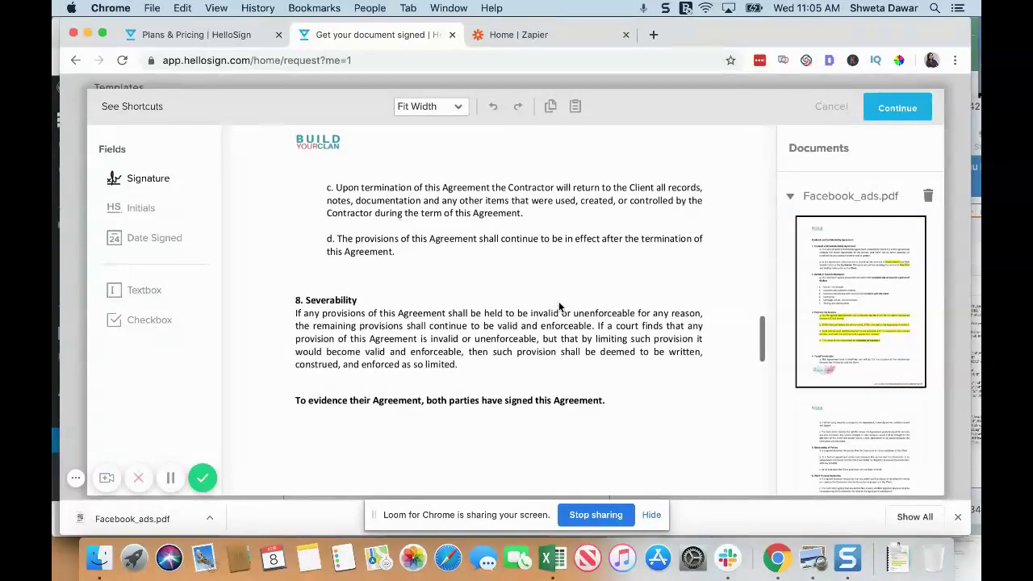
{"action": "mouse_move", "coordinate": [165, 177]}
{"action": "left_mouse_down"}
{"action": "mouse_move", "coordinate": [321, 417]}
{"action": "mouse_move", "coordinate": [345, 438]}
{"action": "left_mouse_up"}
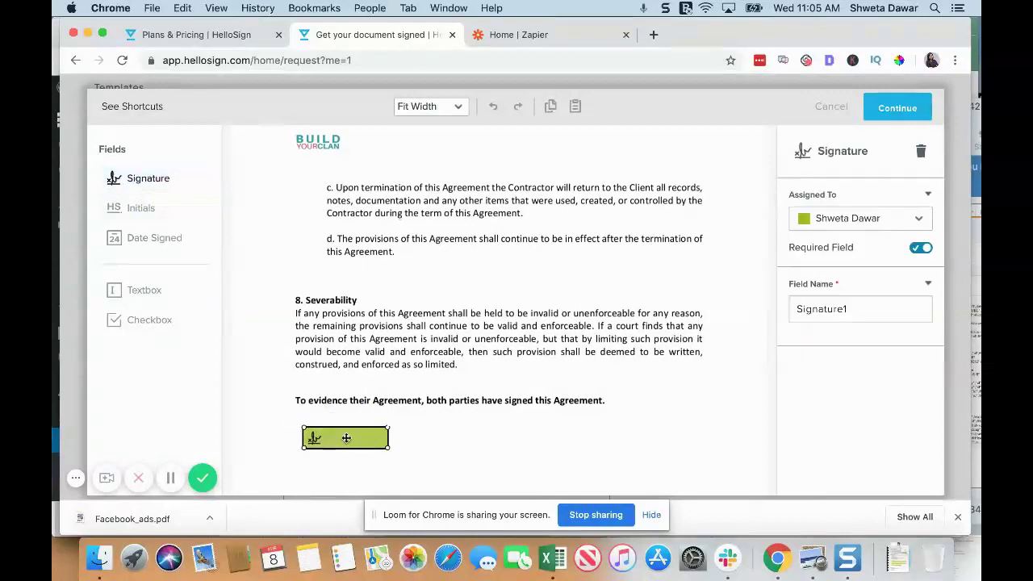
{"action": "left_click_drag", "start_coordinate": [166, 234], "coordinate": [583, 438]}
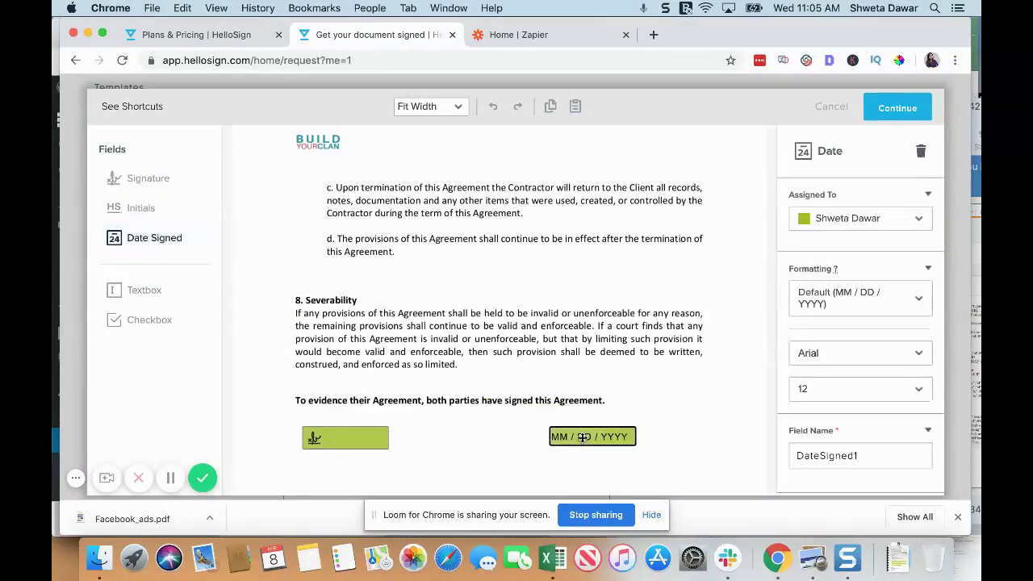
{"action": "left_click", "coordinate": [850, 219]}
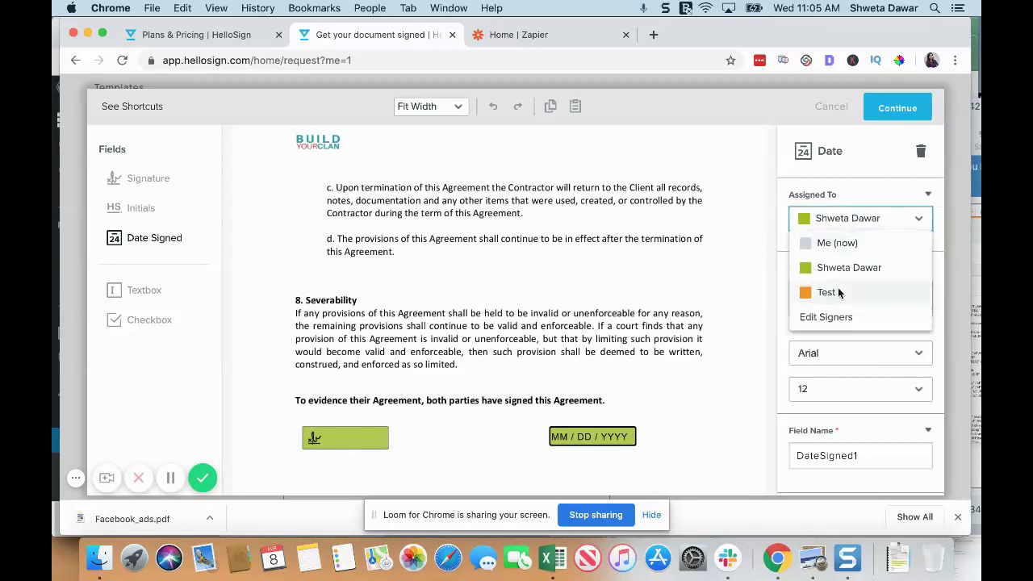
{"action": "left_click", "coordinate": [837, 220]}
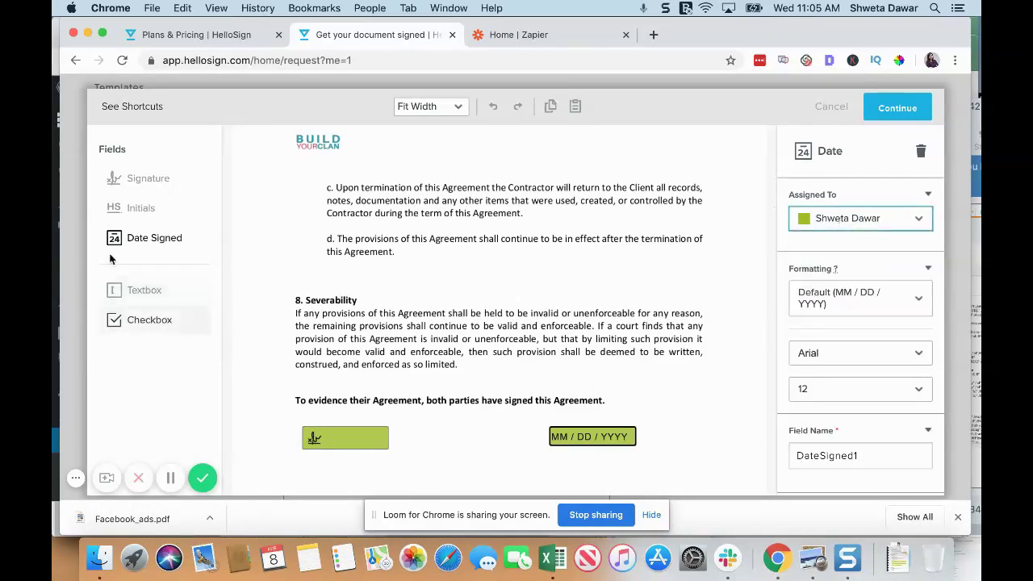
Add a second signature field and date-signed field below the first pair, both assigned to the signer Test.
{"action": "left_click", "coordinate": [150, 181]}
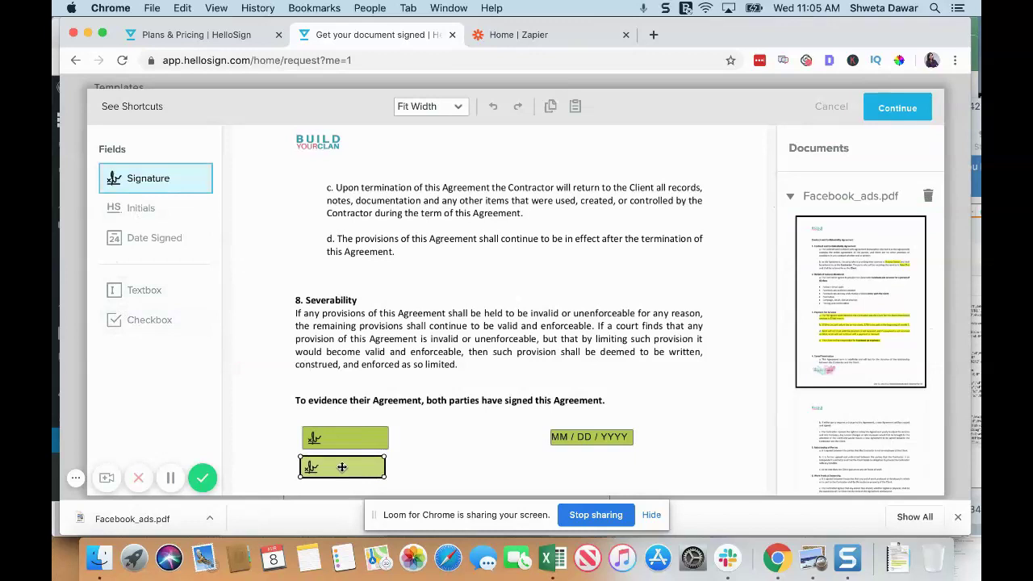
{"action": "left_click", "coordinate": [343, 467]}
{"action": "left_click", "coordinate": [836, 219]}
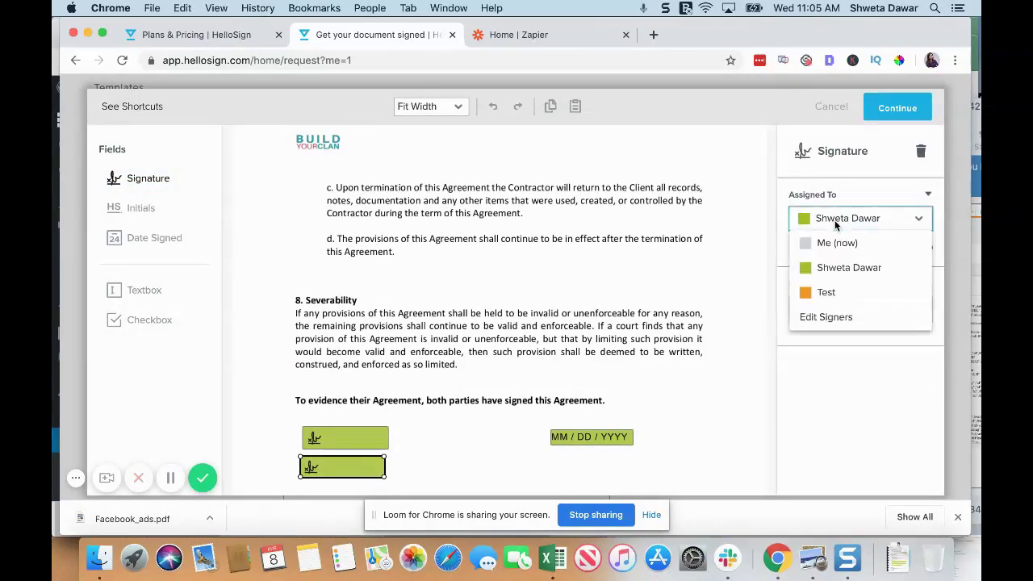
{"action": "left_click", "coordinate": [826, 292]}
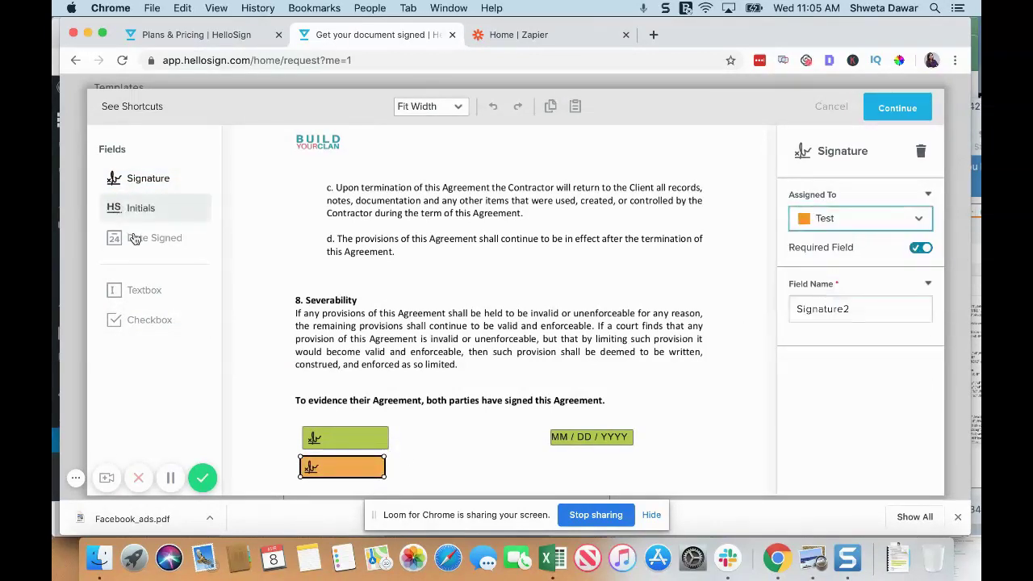
{"action": "left_click", "coordinate": [211, 252]}
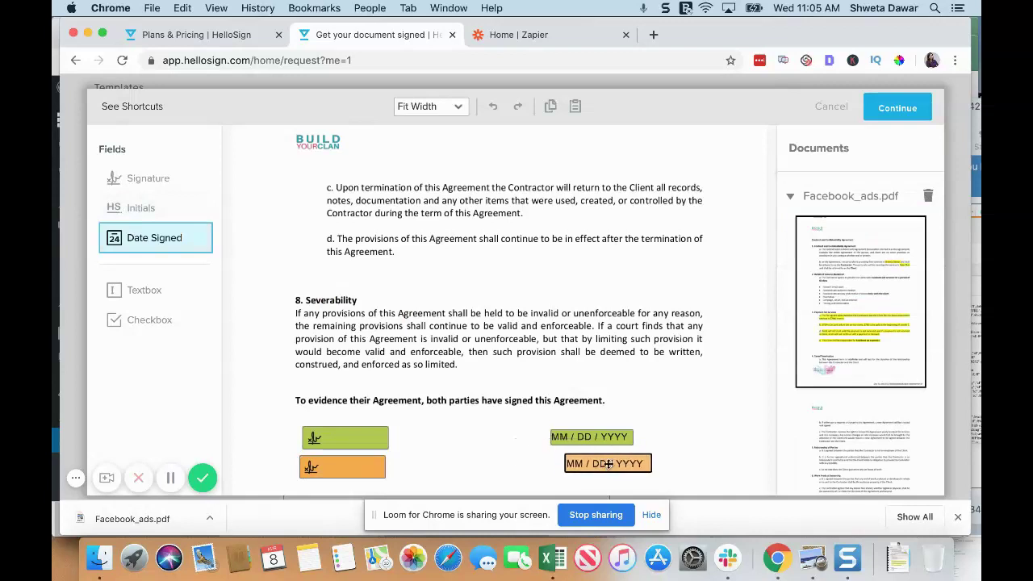
{"action": "left_click", "coordinate": [608, 464]}
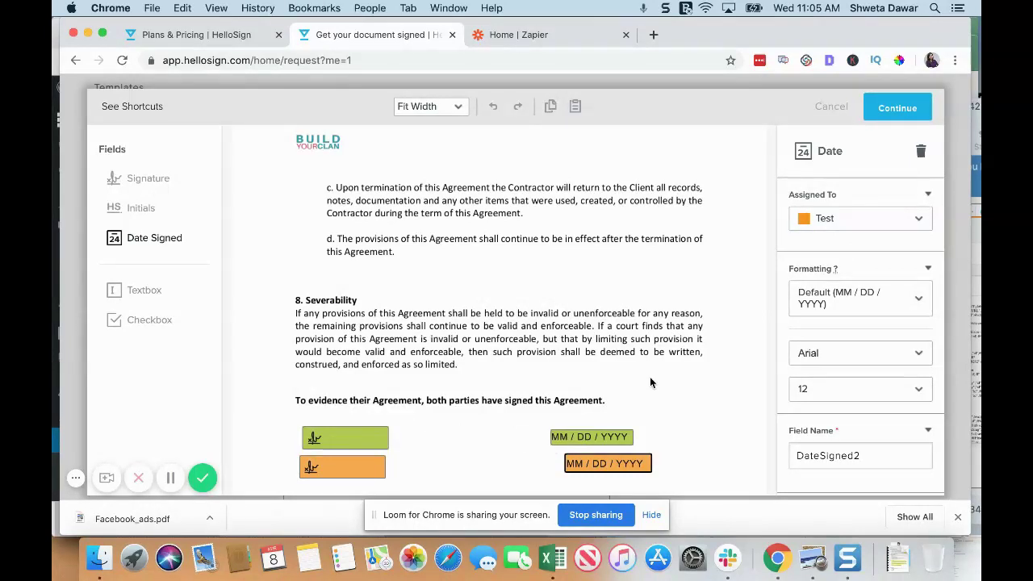
Review the placed fields on the agreement's last page and continue back to the signature request form.
{"action": "scroll", "coordinate": [650, 382], "scroll_direction": "down", "scroll_amount": 5}
{"action": "scroll", "coordinate": [651, 382], "scroll_direction": "up", "scroll_amount": 8}
{"action": "scroll", "coordinate": [650, 383], "scroll_direction": "down", "scroll_amount": 2}
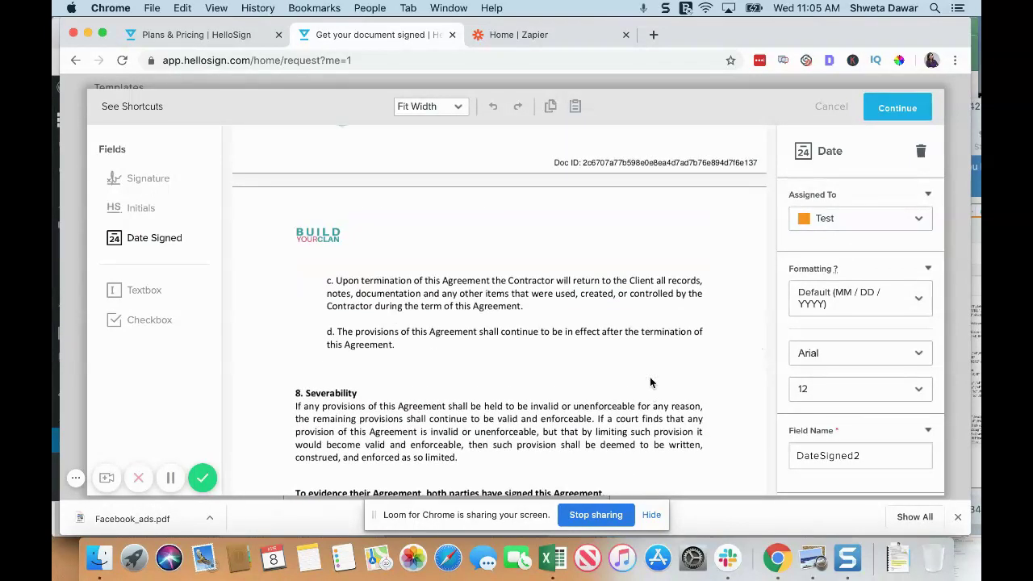
{"action": "scroll", "coordinate": [651, 382], "scroll_direction": "down", "scroll_amount": 3}
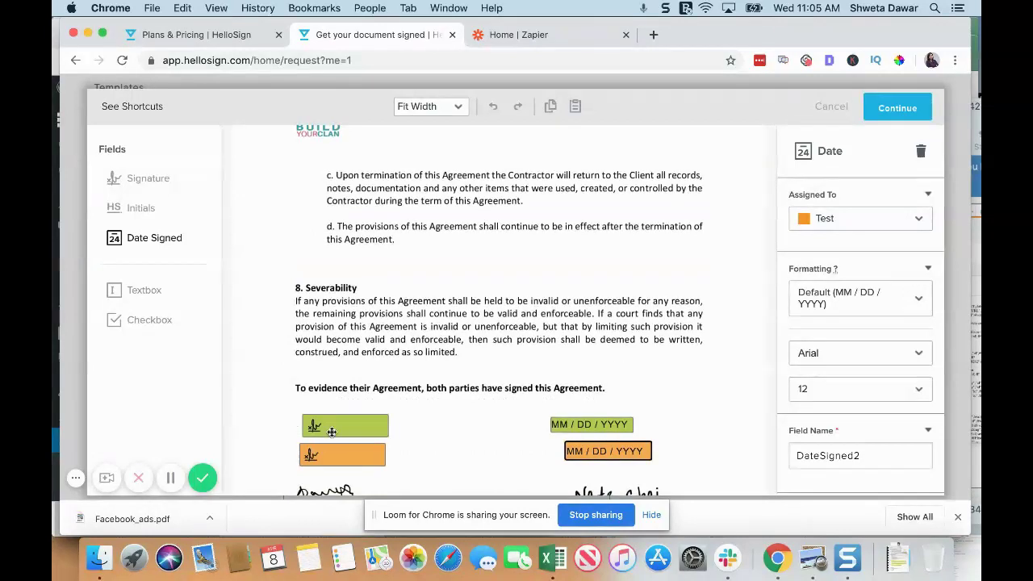
{"action": "scroll", "coordinate": [331, 432], "scroll_direction": "up", "scroll_amount": 1}
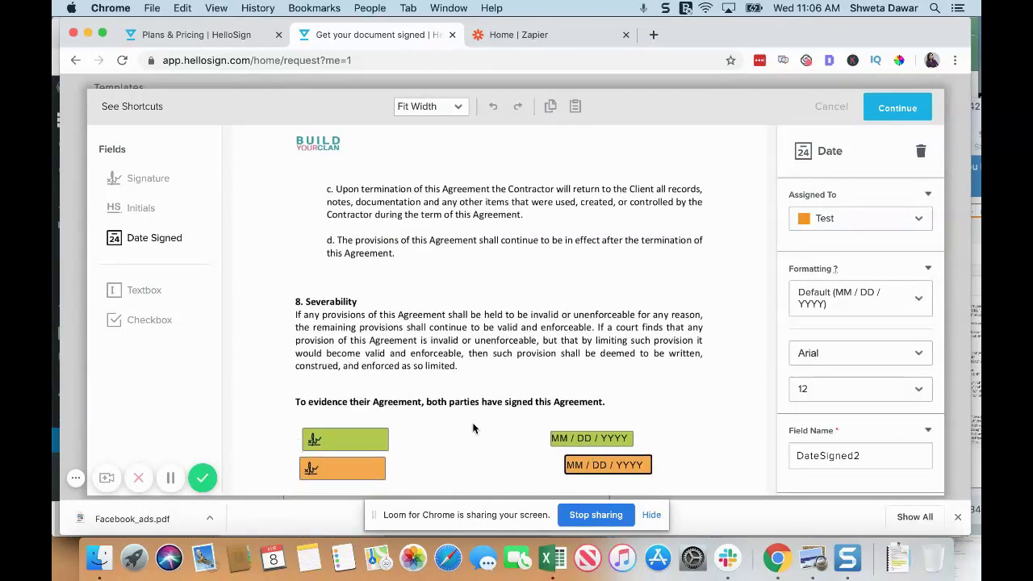
{"action": "left_click", "coordinate": [895, 113]}
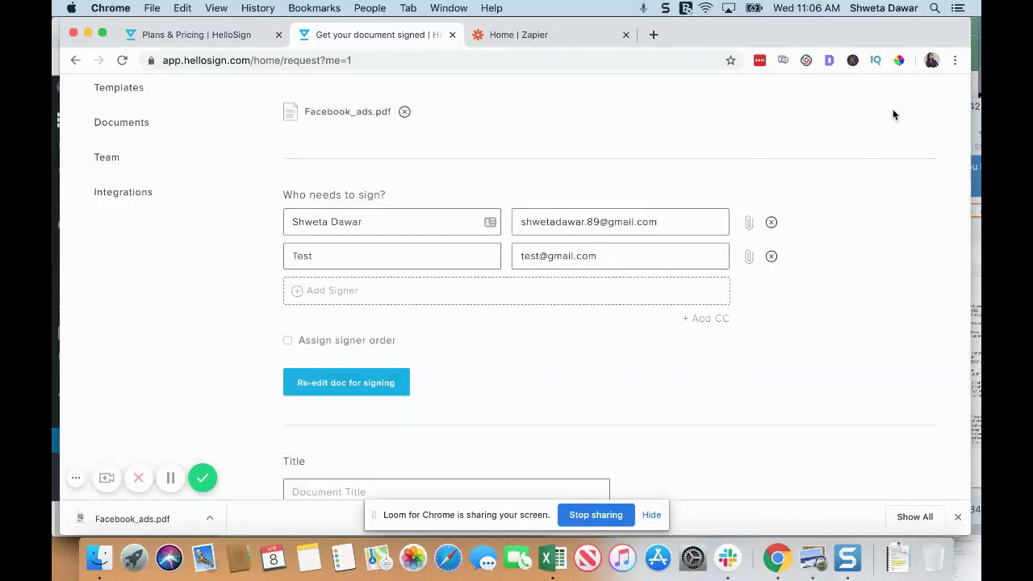
Send the signature request with the title "Facebook ads Contract" and the message "test sign", and close the confirmation.
{"action": "scroll", "coordinate": [611, 259], "scroll_direction": "down", "scroll_amount": 7}
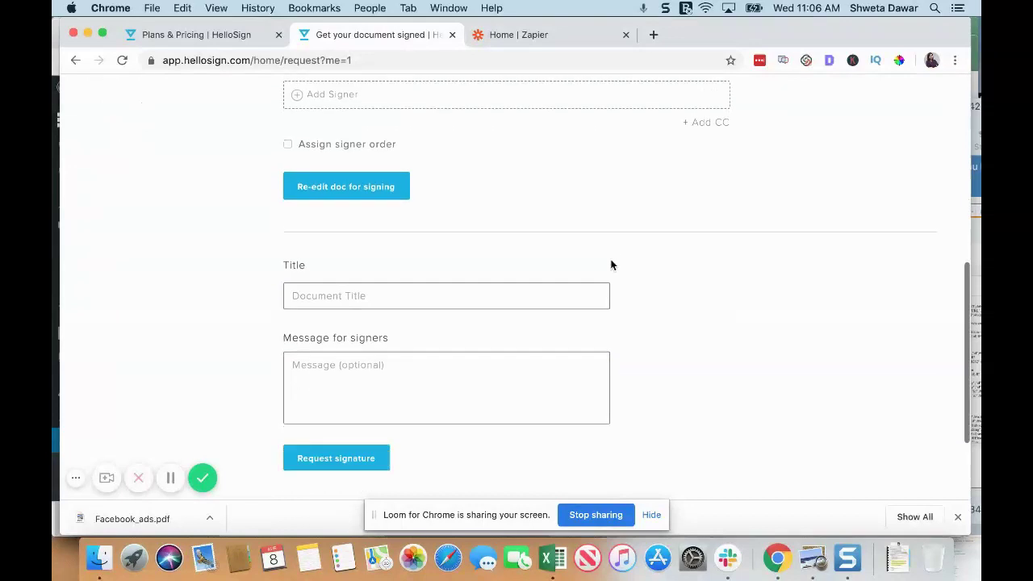
{"action": "left_click", "coordinate": [417, 211]}
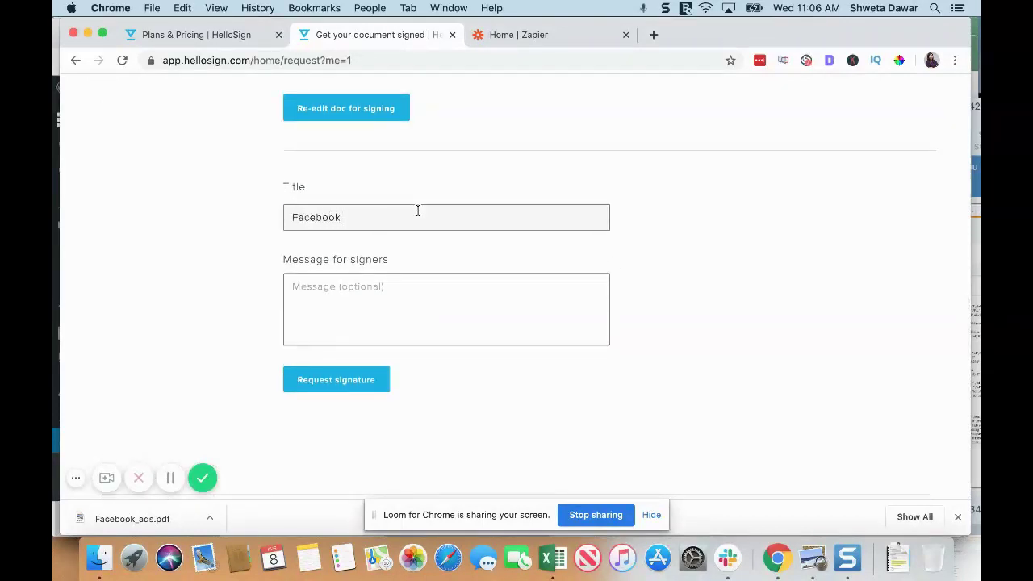
{"action": "type", "text": "Facebook ads Contract"}
{"action": "left_click", "coordinate": [398, 277]}
{"action": "type", "text": "test "}
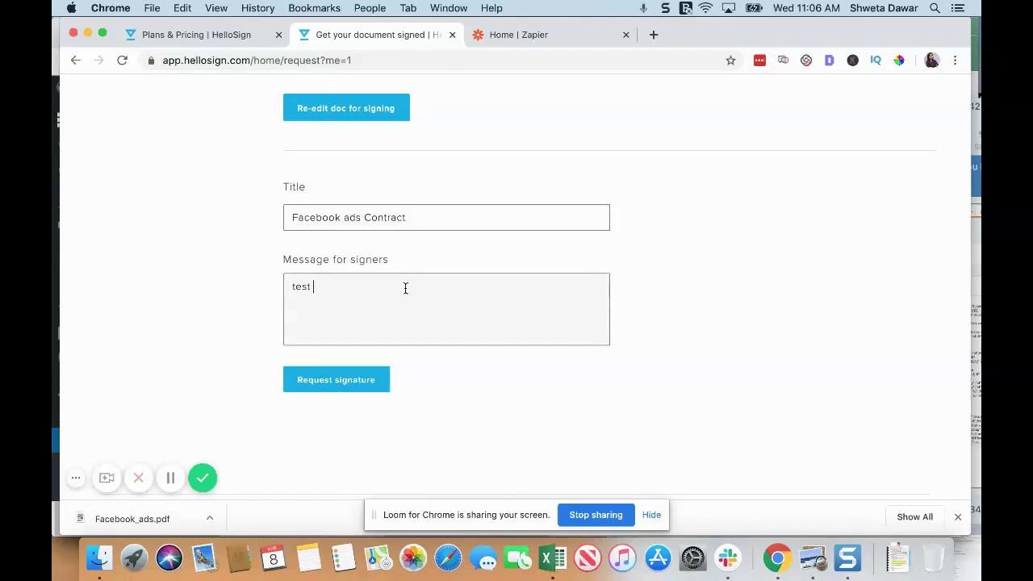
{"action": "type", "text": "sign"}
{"action": "left_click", "coordinate": [353, 390]}
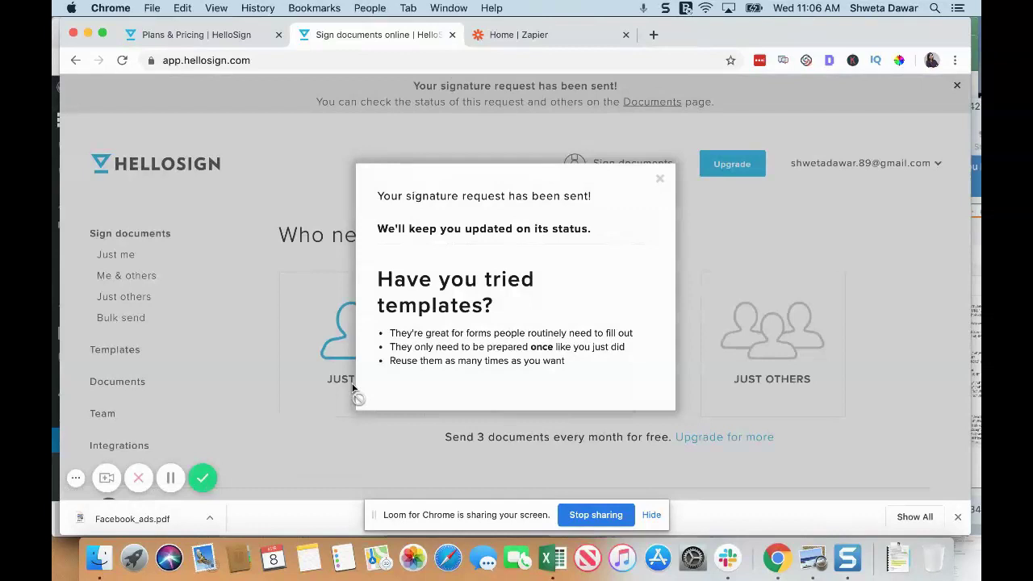
{"action": "left_click", "coordinate": [660, 180]}
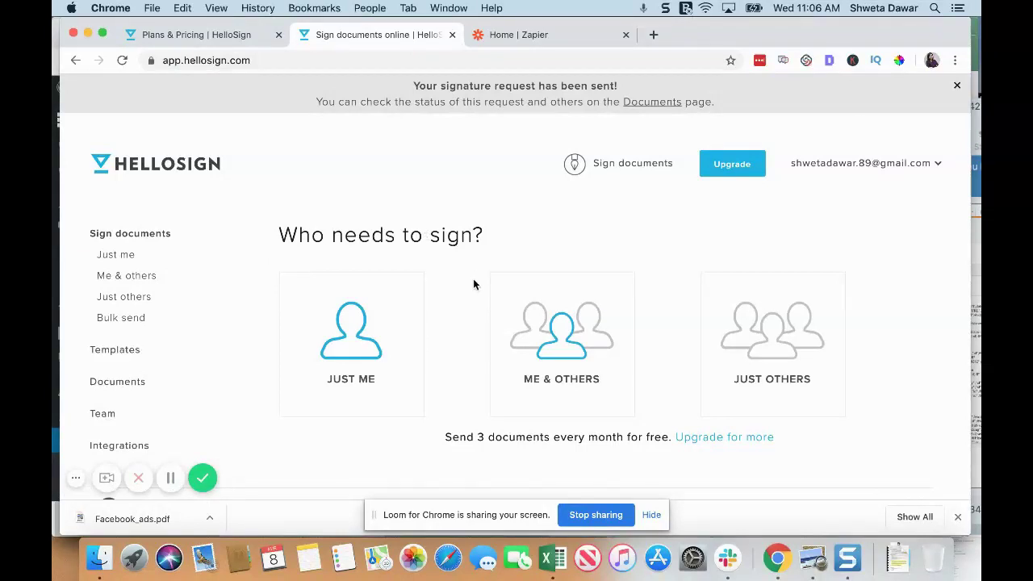
Switch to the Zapier dashboard and bring up the section for connecting two apps.
{"action": "left_click", "coordinate": [565, 42]}
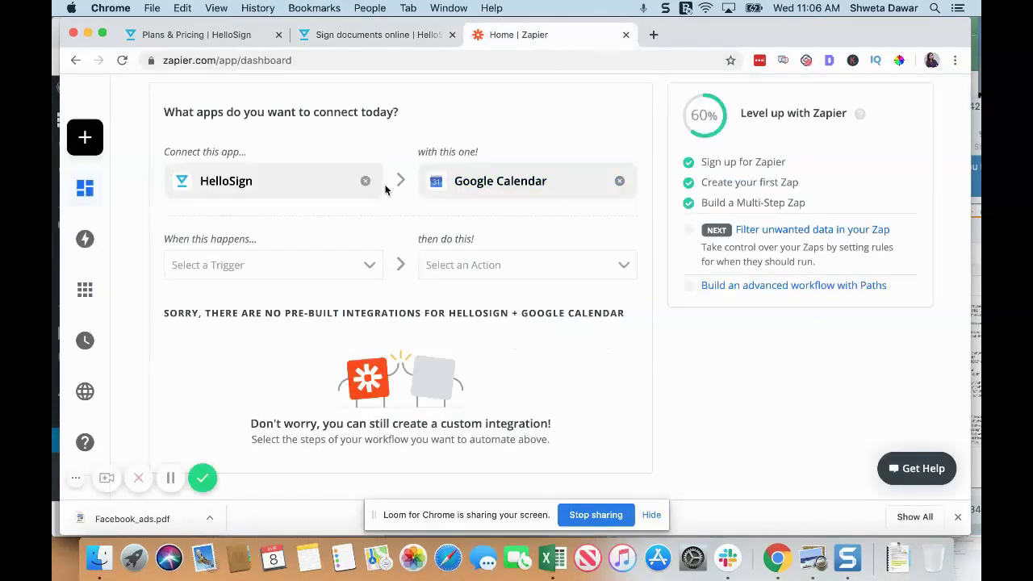
{"action": "scroll", "coordinate": [385, 189], "scroll_direction": "up", "scroll_amount": 2}
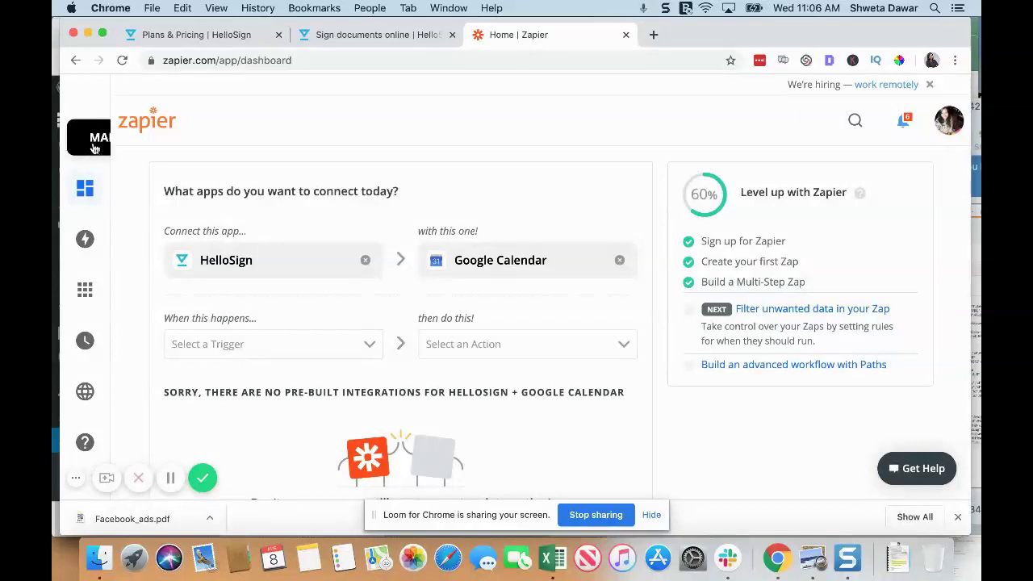
{"action": "mouse_move", "coordinate": [95, 144]}
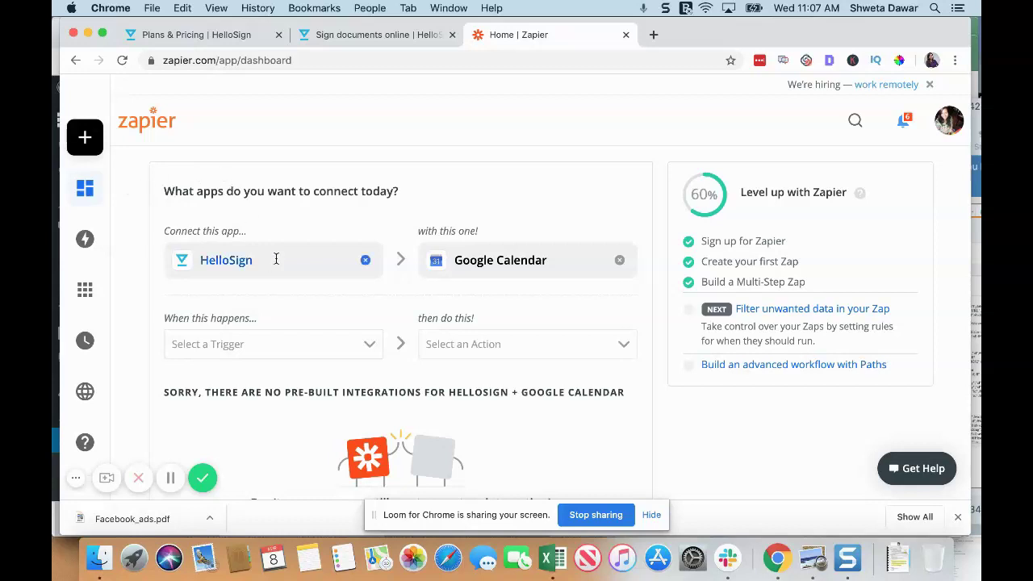
{"action": "left_click", "coordinate": [276, 259]}
{"action": "double_click", "coordinate": [276, 259]}
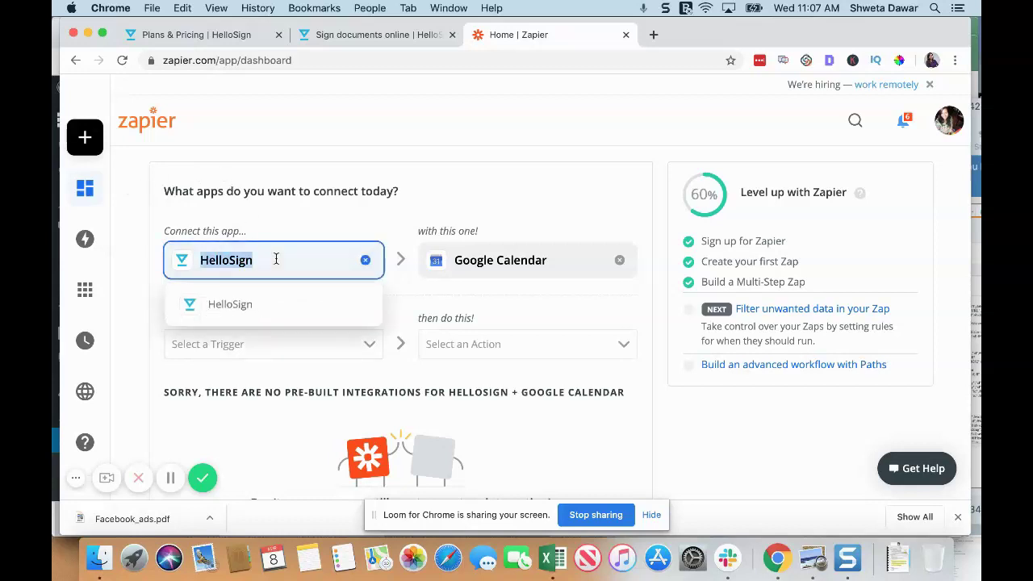
{"action": "type", "text": "hello"}
{"action": "left_click", "coordinate": [237, 299]}
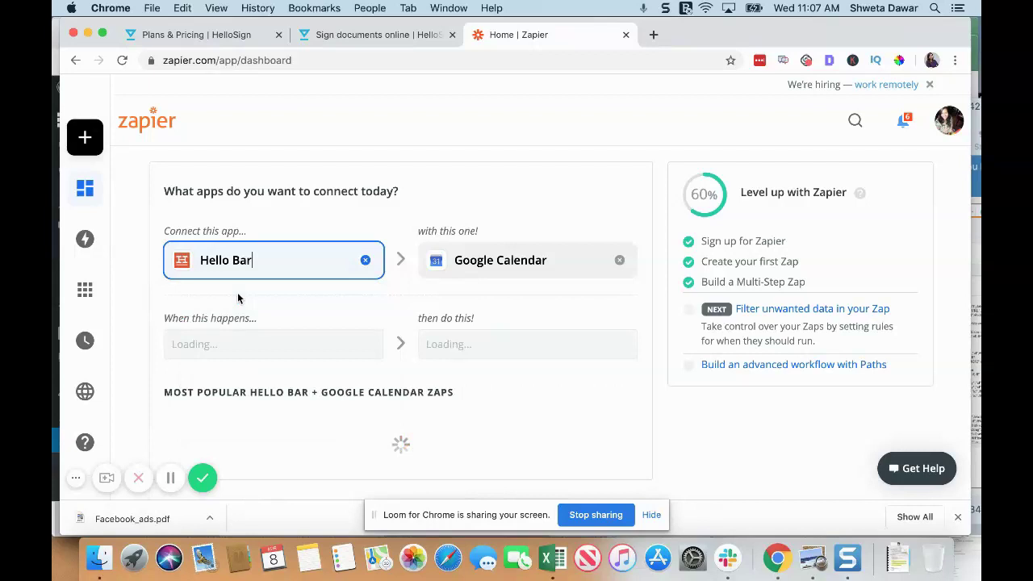
Search for "hello" and choose HelloSign as the first app to connect.
{"action": "triple_click", "coordinate": [261, 261]}
{"action": "key", "text": "BackSpace"}
{"action": "type", "text": "hel"}
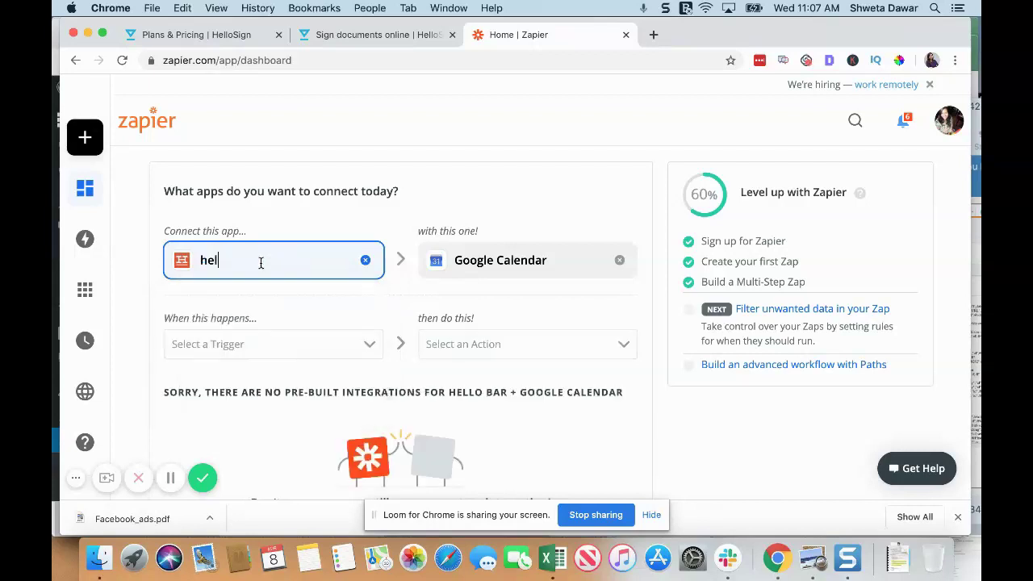
{"action": "type", "text": "lo"}
{"action": "left_click", "coordinate": [234, 331]}
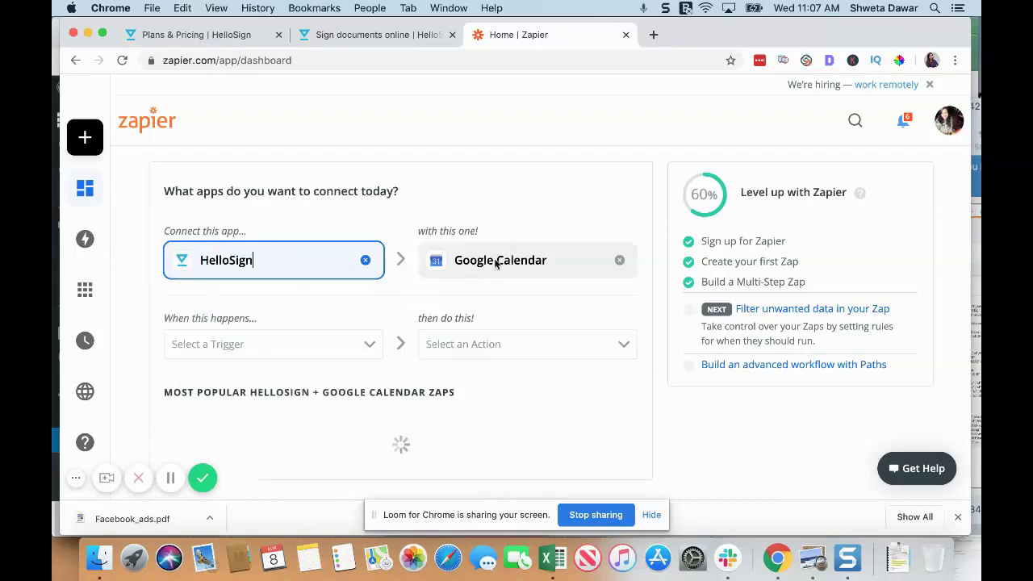
Replace Google Calendar with Wave as the second app in the connection.
{"action": "triple_click", "coordinate": [498, 259]}
{"action": "key", "text": "BackSpace"}
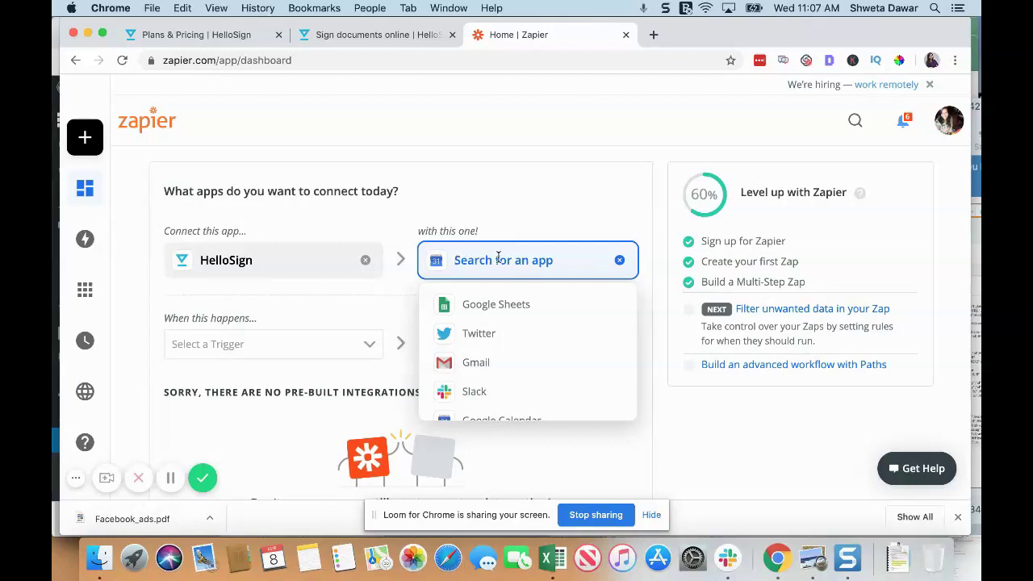
{"action": "type", "text": "wave"}
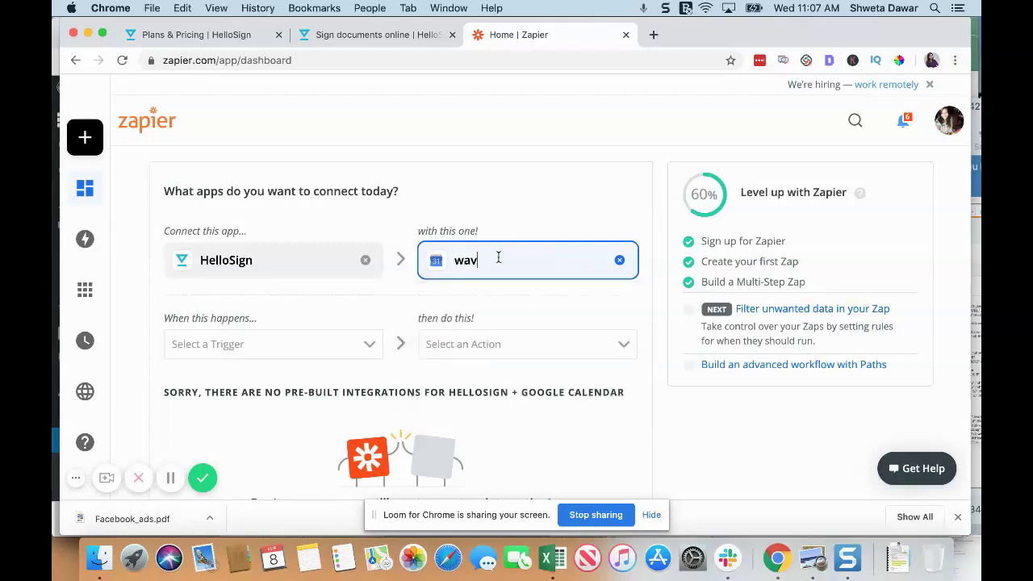
{"action": "left_click", "coordinate": [486, 303]}
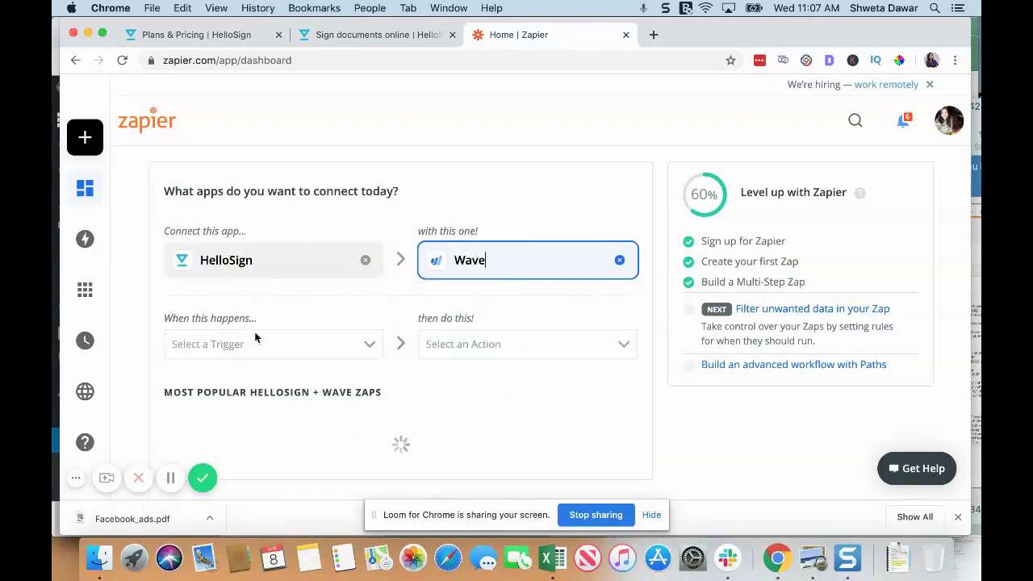
Set the HelloSign trigger to Signature Request Signed and the Wave action to Create Invoice, and use the suggested Zap.
{"action": "left_click", "coordinate": [248, 352]}
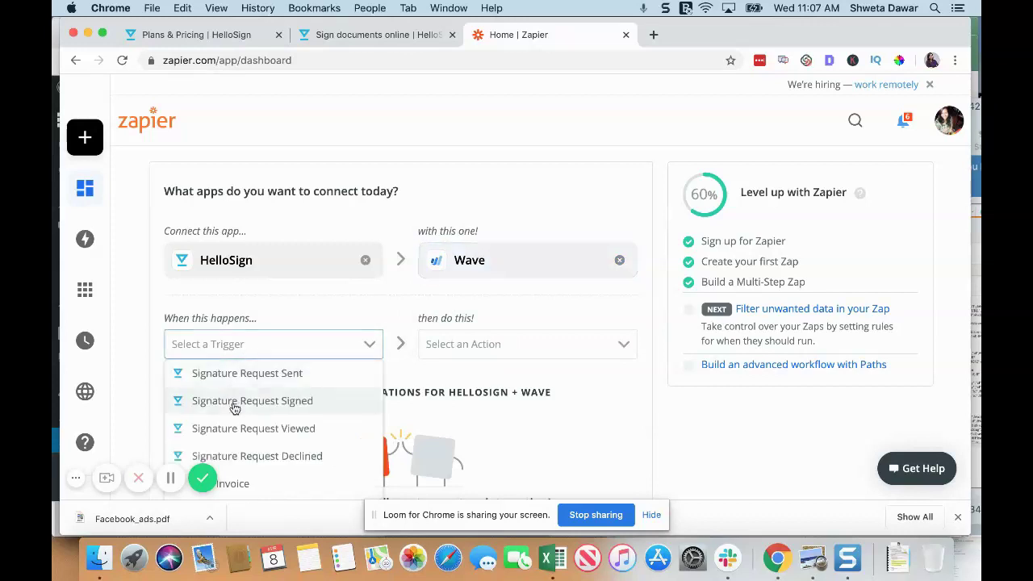
{"action": "left_click", "coordinate": [233, 403]}
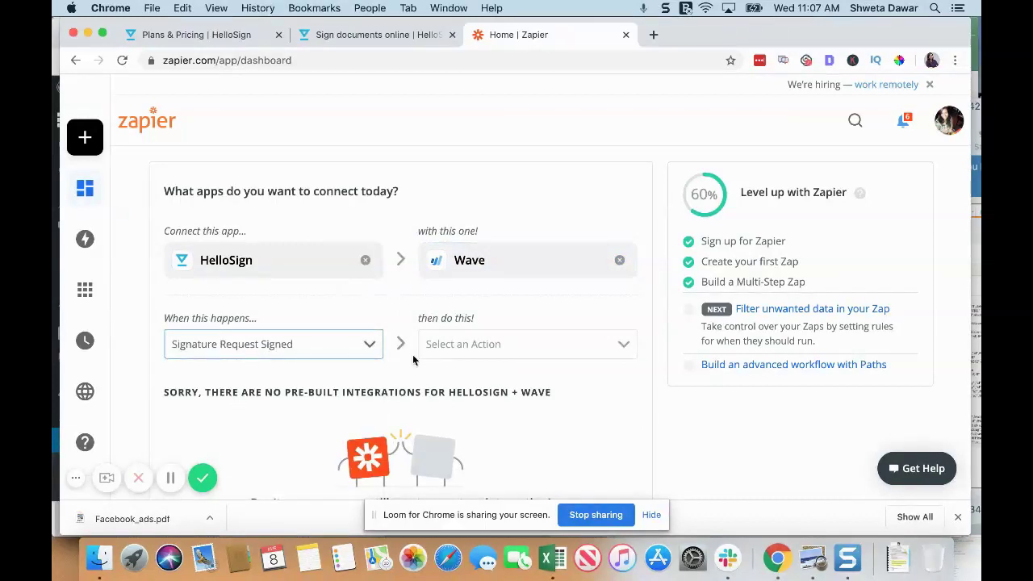
{"action": "left_click", "coordinate": [451, 351]}
{"action": "left_click", "coordinate": [457, 376]}
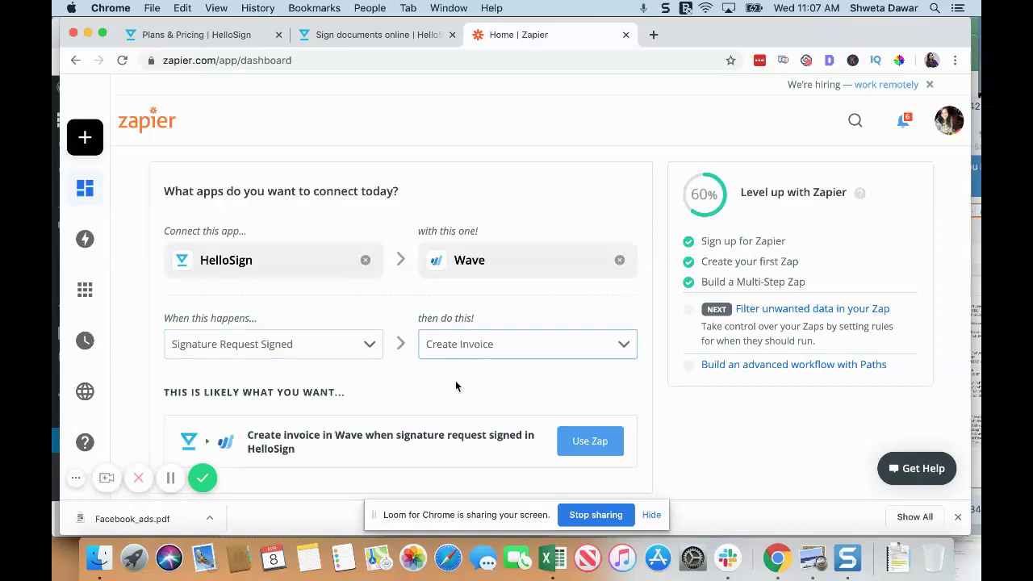
{"action": "scroll", "coordinate": [456, 386], "scroll_direction": "down", "scroll_amount": 3}
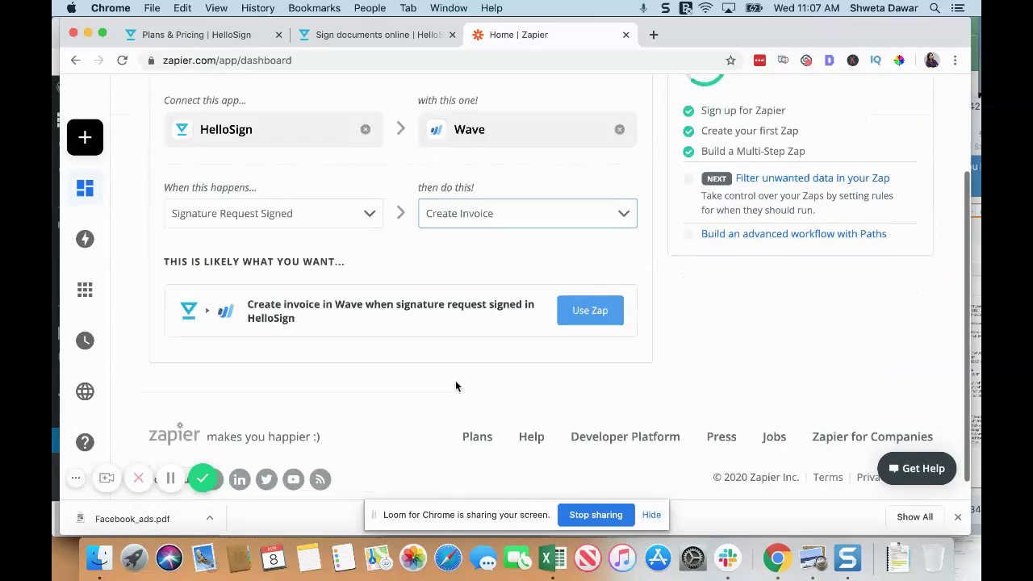
{"action": "left_click", "coordinate": [599, 317]}
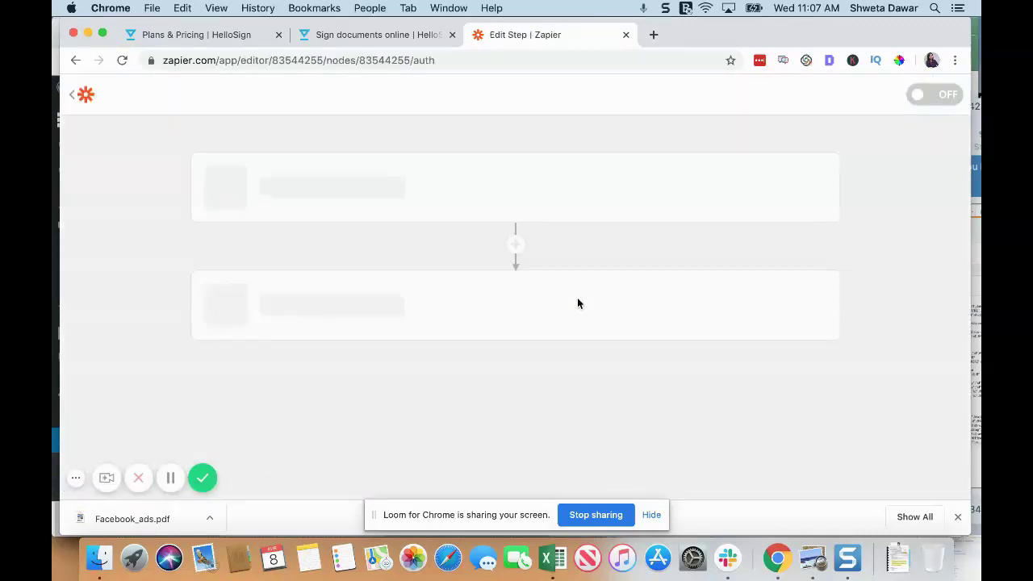
Choose the saved Hellosign account for the Signature Request Signed trigger and skip the test for finding data.
{"action": "left_click", "coordinate": [466, 323]}
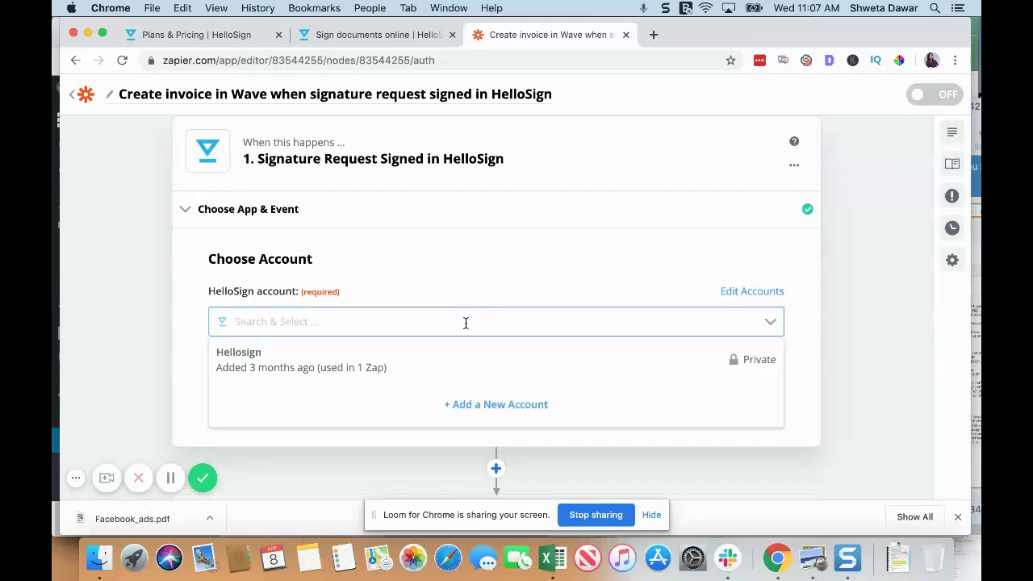
{"action": "left_click", "coordinate": [422, 372]}
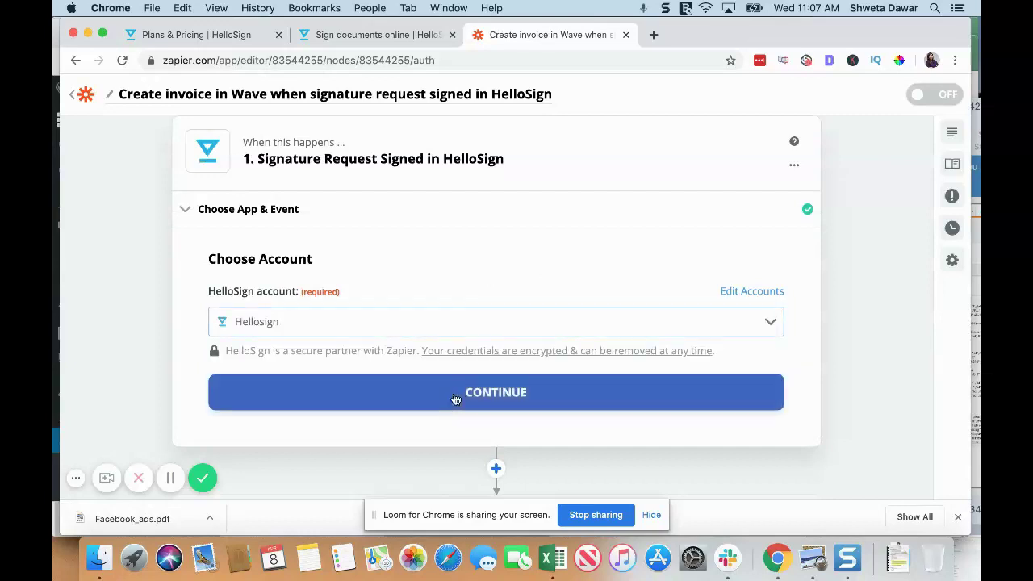
{"action": "left_click", "coordinate": [452, 393]}
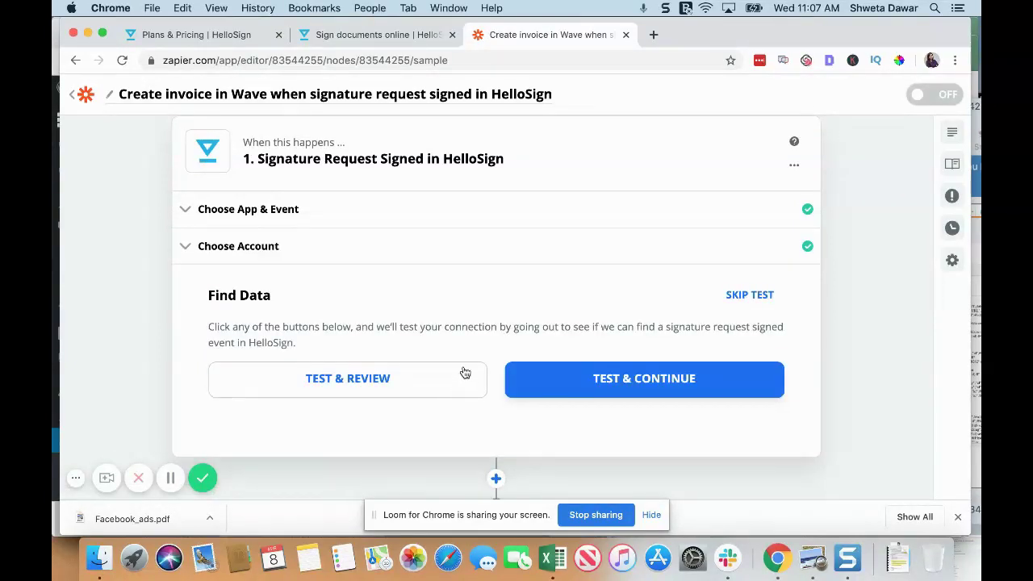
{"action": "left_click", "coordinate": [562, 388]}
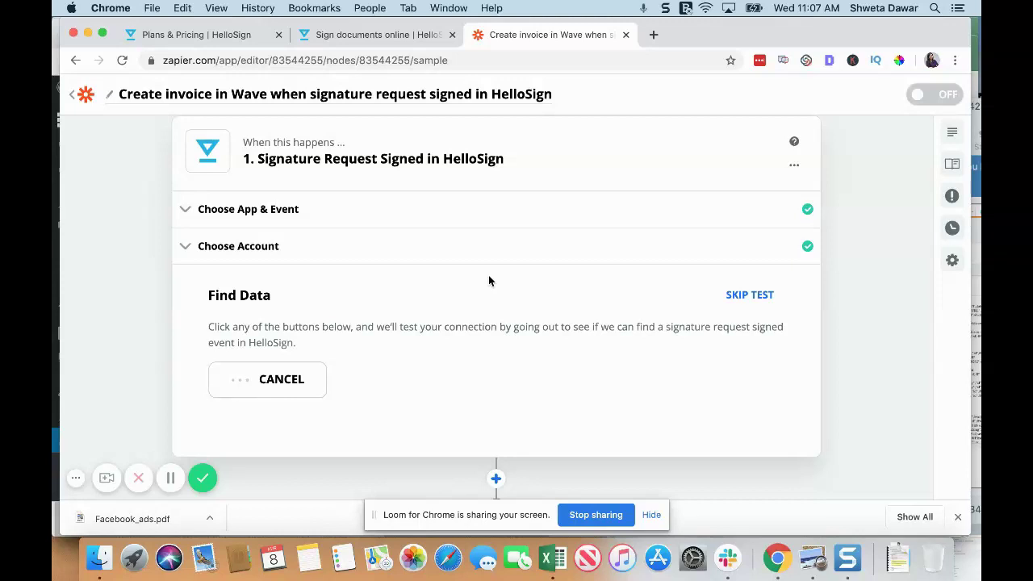
{"action": "scroll", "coordinate": [488, 280], "scroll_direction": "down", "scroll_amount": 5}
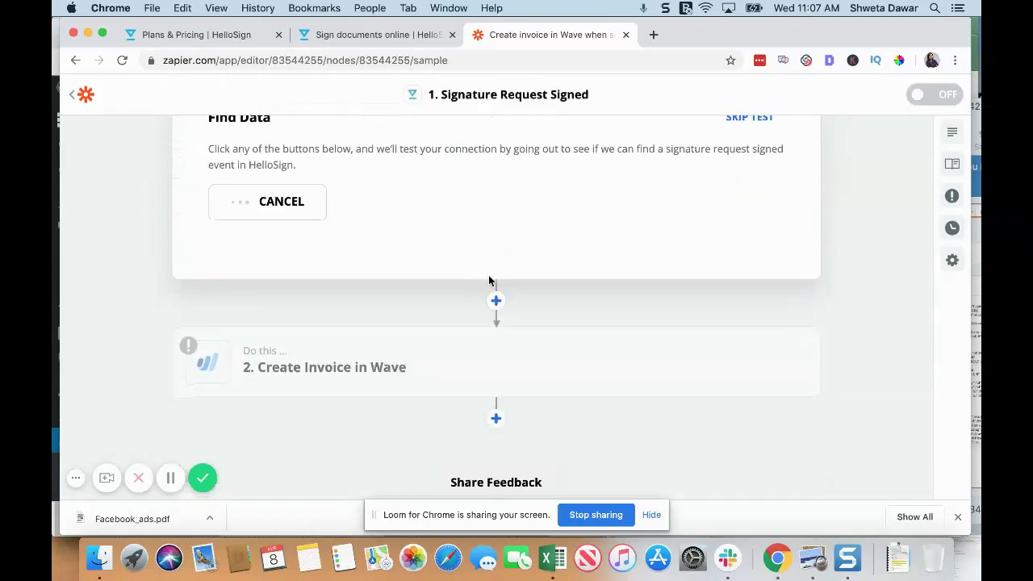
{"action": "scroll", "coordinate": [491, 281], "scroll_direction": "up", "scroll_amount": 2}
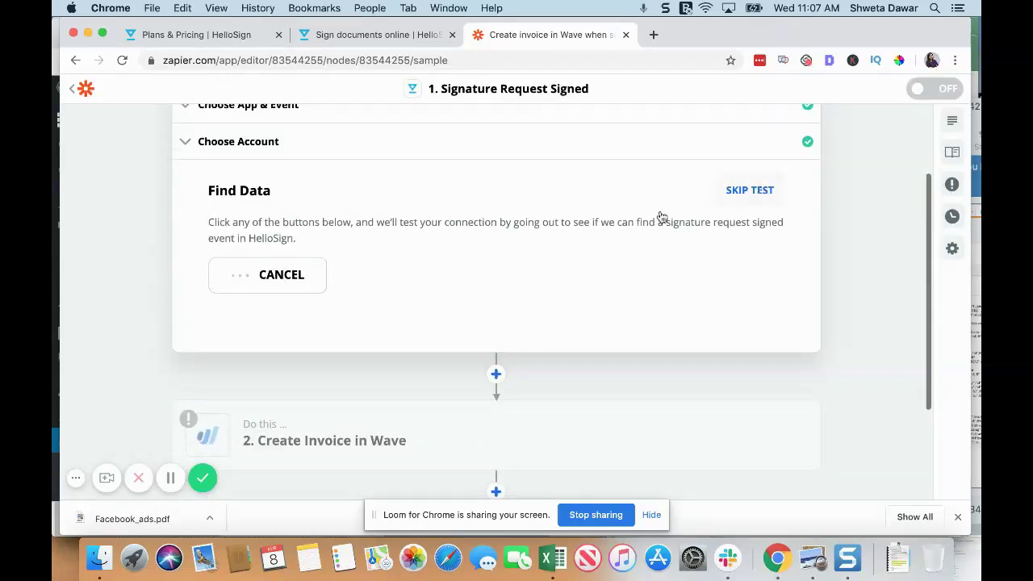
{"action": "left_click", "coordinate": [750, 190]}
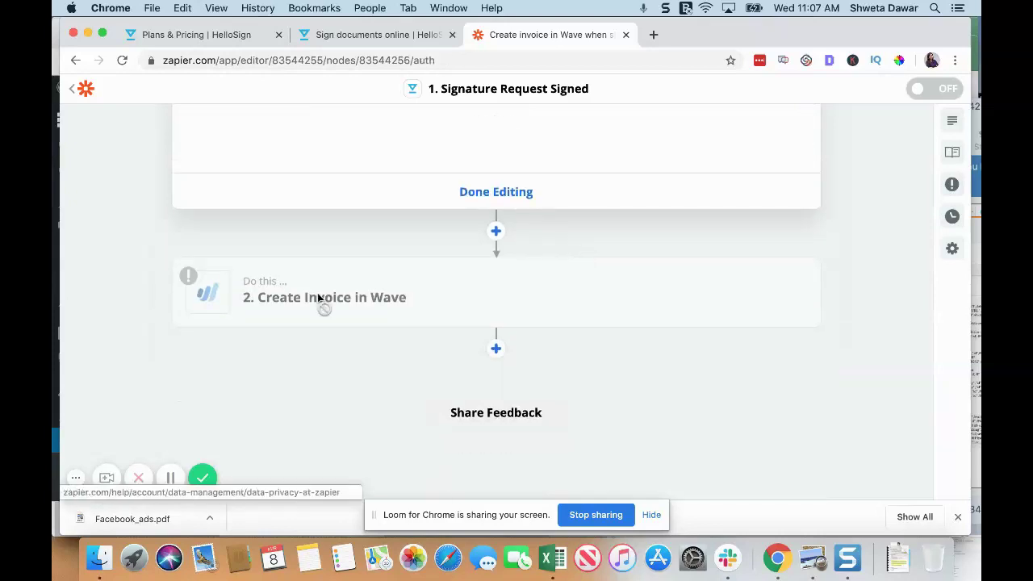
Choose the saved Wave account for the Create Invoice action and select the consulting business as the invoice's Business.
{"action": "left_click", "coordinate": [337, 226]}
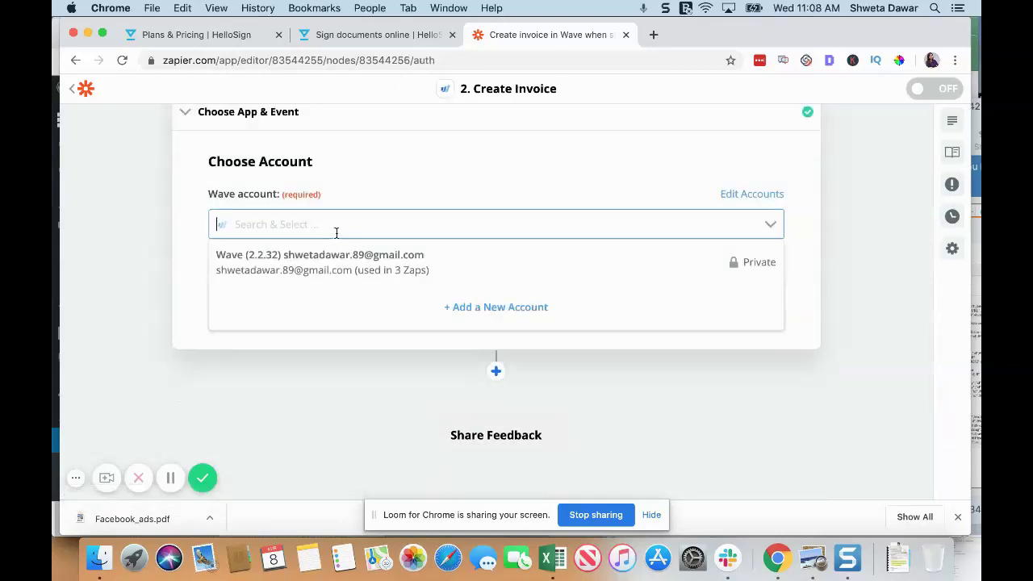
{"action": "left_click", "coordinate": [333, 262]}
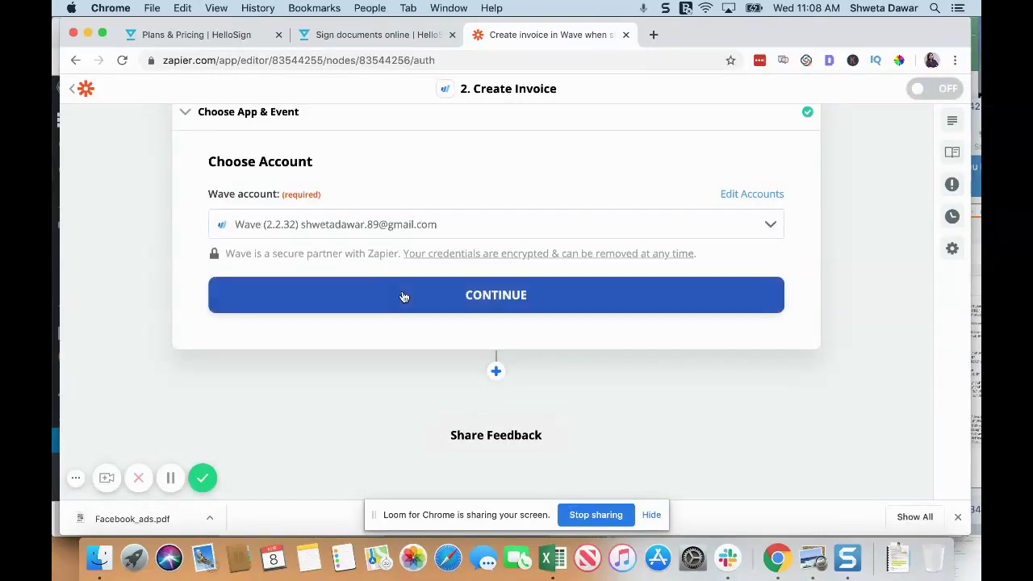
{"action": "left_click", "coordinate": [404, 296]}
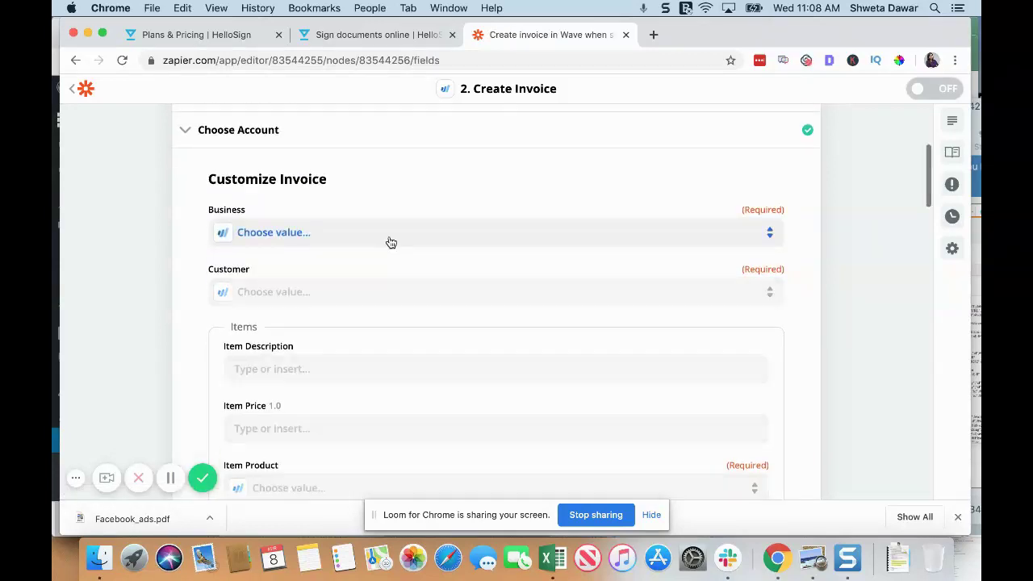
{"action": "left_click", "coordinate": [390, 243]}
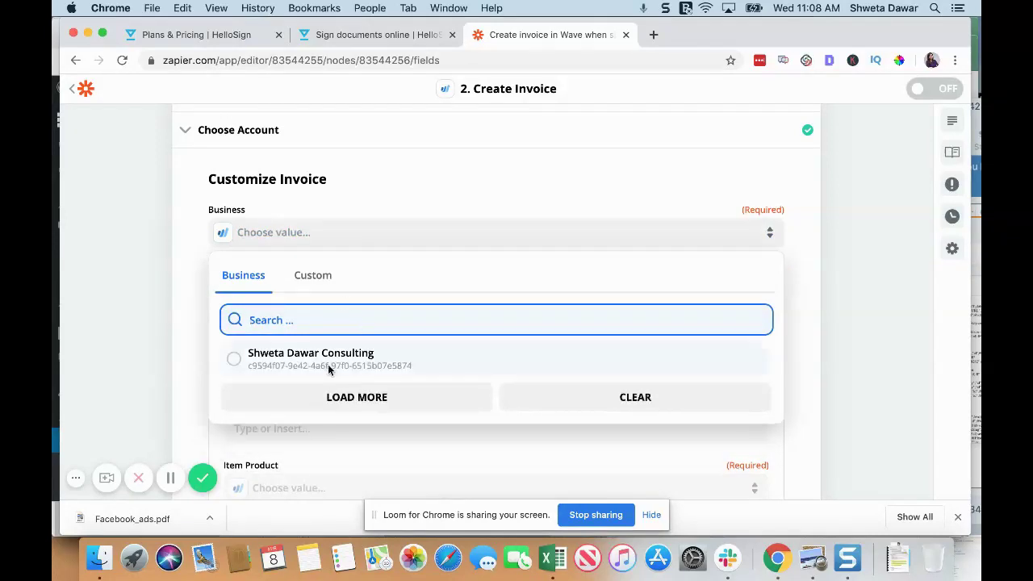
{"action": "left_click", "coordinate": [327, 368]}
Examine the Customize Invoice fields, including the data available for Item Description and the choices for Item Product.
{"action": "scroll", "coordinate": [337, 358], "scroll_direction": "down", "scroll_amount": 2}
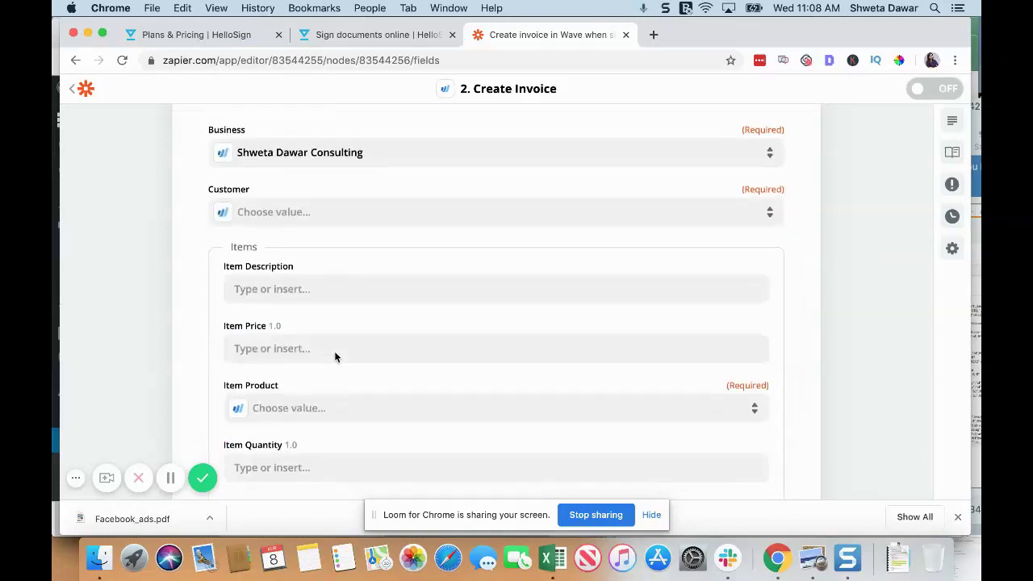
{"action": "left_click", "coordinate": [304, 288]}
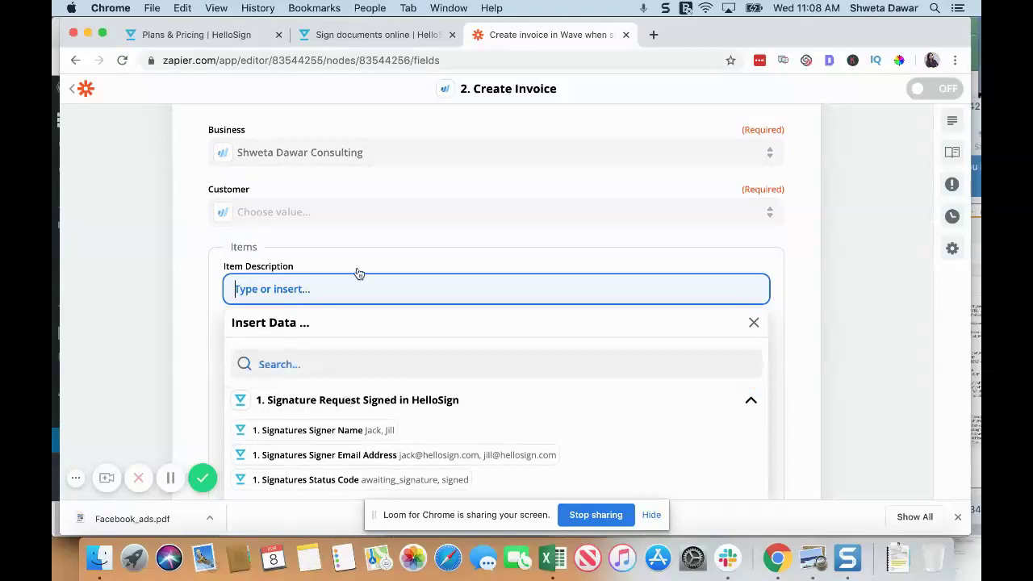
{"action": "scroll", "coordinate": [357, 272], "scroll_direction": "down", "scroll_amount": 2}
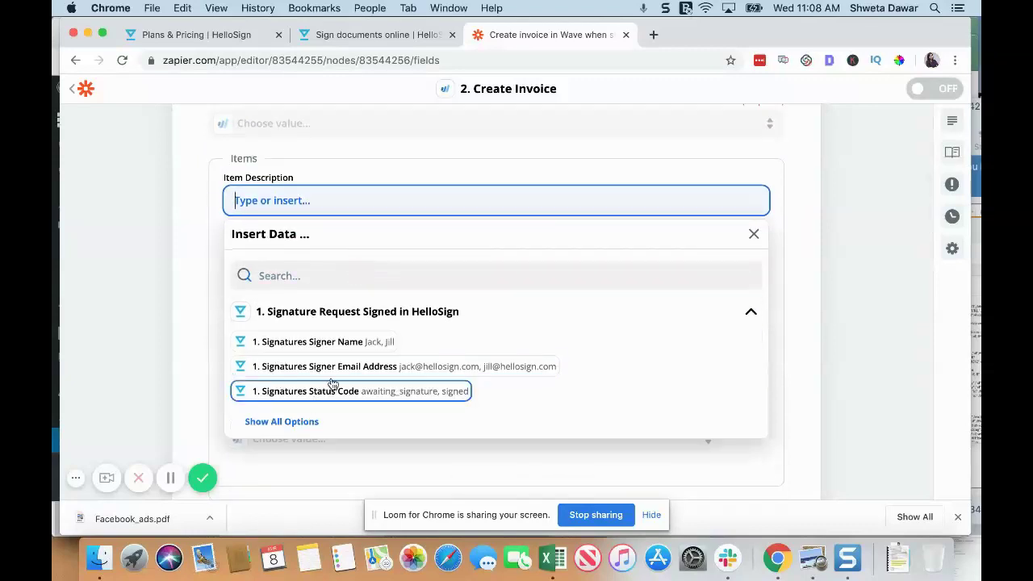
{"action": "left_click", "coordinate": [144, 343]}
{"action": "scroll", "coordinate": [145, 346], "scroll_direction": "down", "scroll_amount": 1}
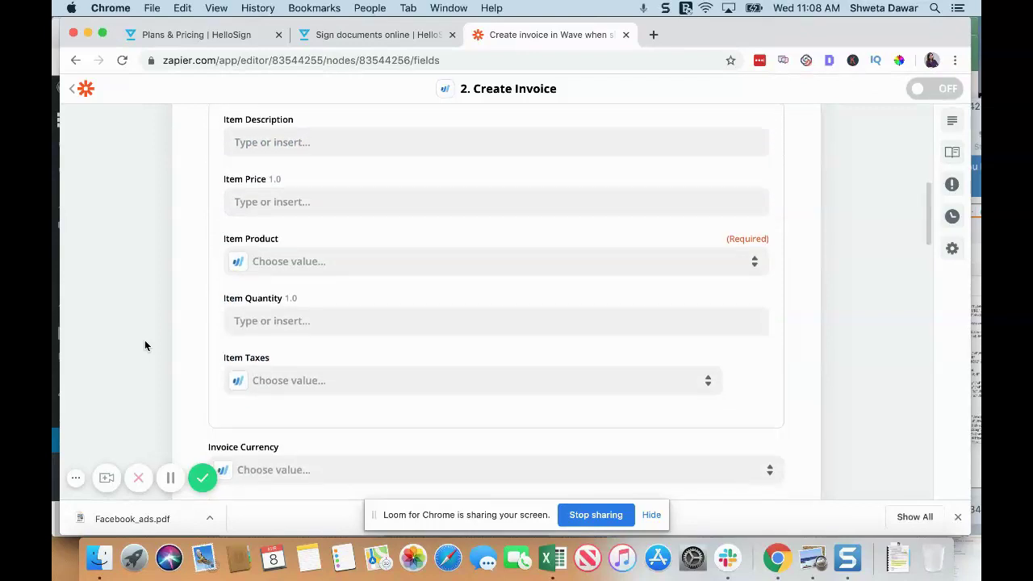
{"action": "left_click", "coordinate": [329, 264]}
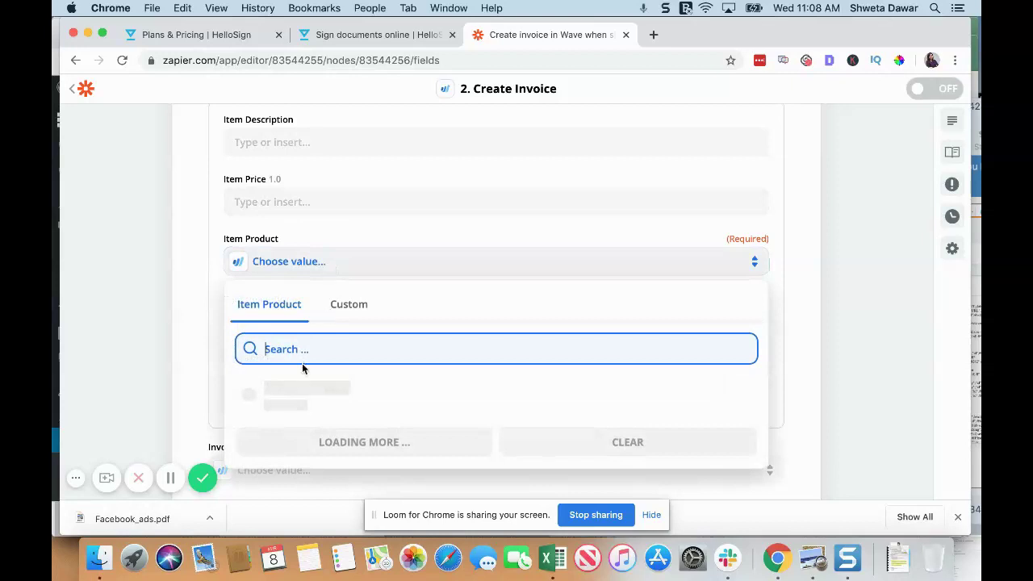
{"action": "left_click", "coordinate": [164, 302]}
{"action": "scroll", "coordinate": [163, 299], "scroll_direction": "down", "scroll_amount": 3}
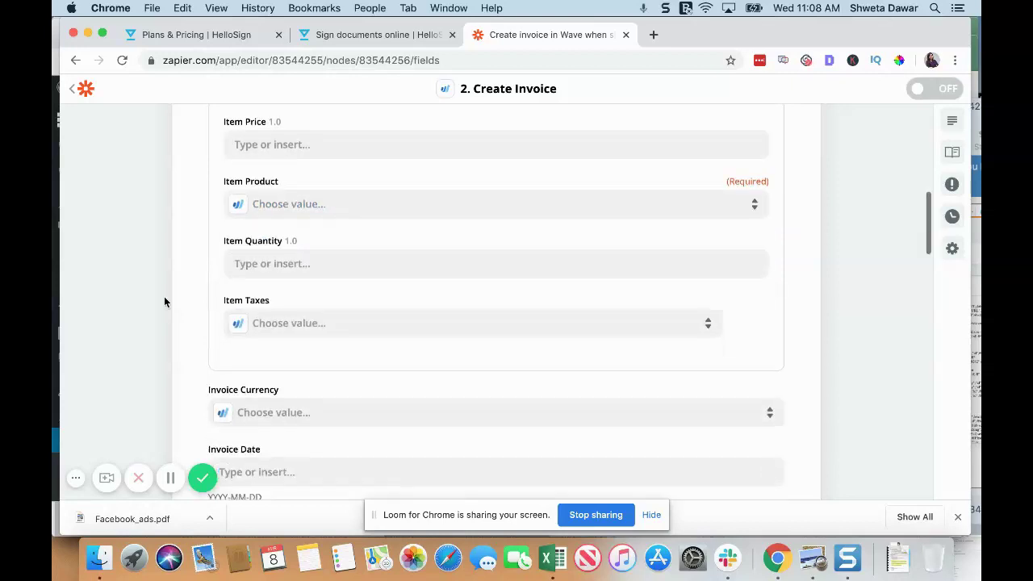
{"action": "scroll", "coordinate": [303, 300], "scroll_direction": "down", "scroll_amount": 10}
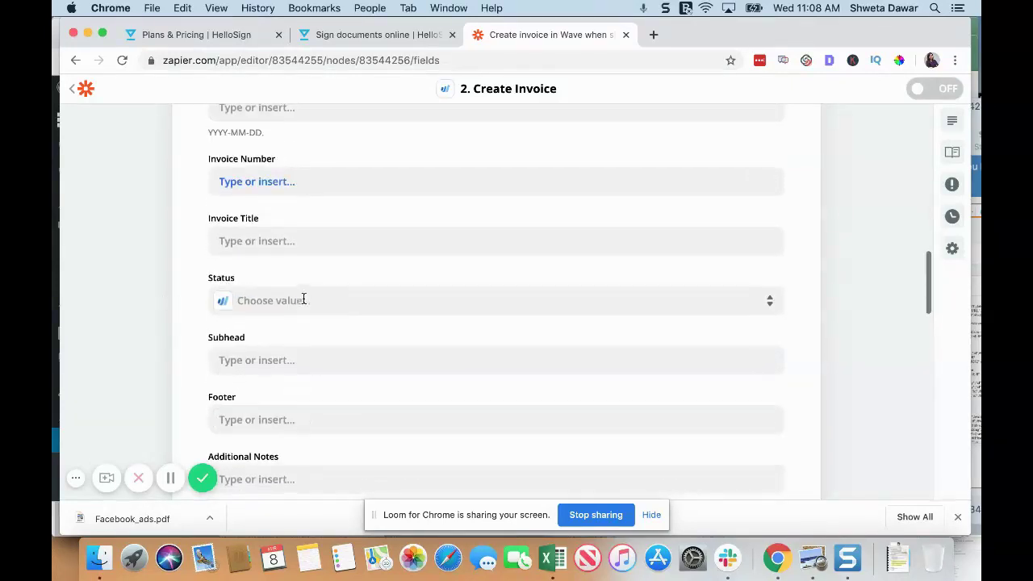
{"action": "scroll", "coordinate": [288, 357], "scroll_direction": "down", "scroll_amount": 10}
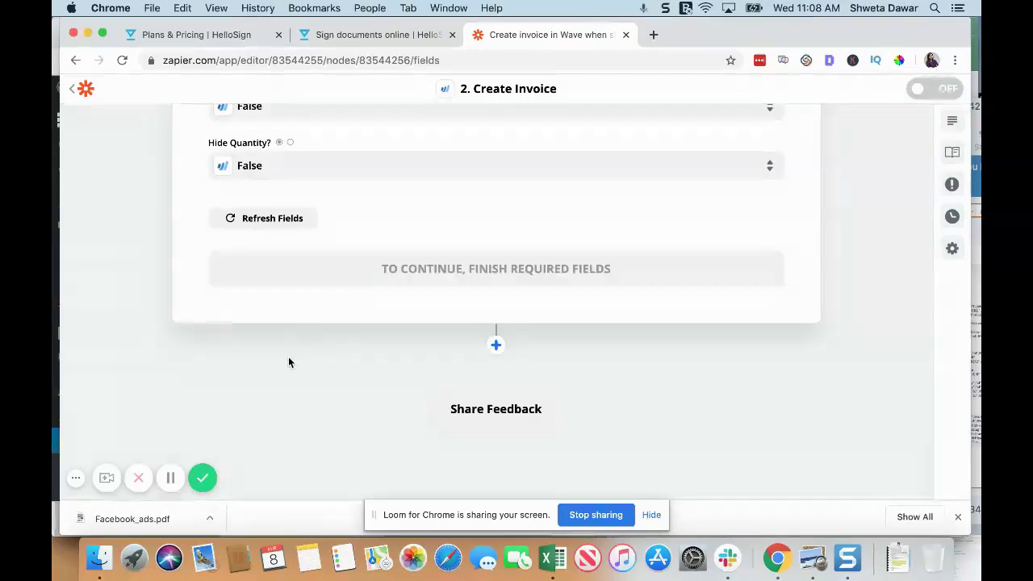
{"action": "scroll", "coordinate": [288, 356], "scroll_direction": "up", "scroll_amount": 10}
{"action": "scroll", "coordinate": [289, 357], "scroll_direction": "up", "scroll_amount": 15}
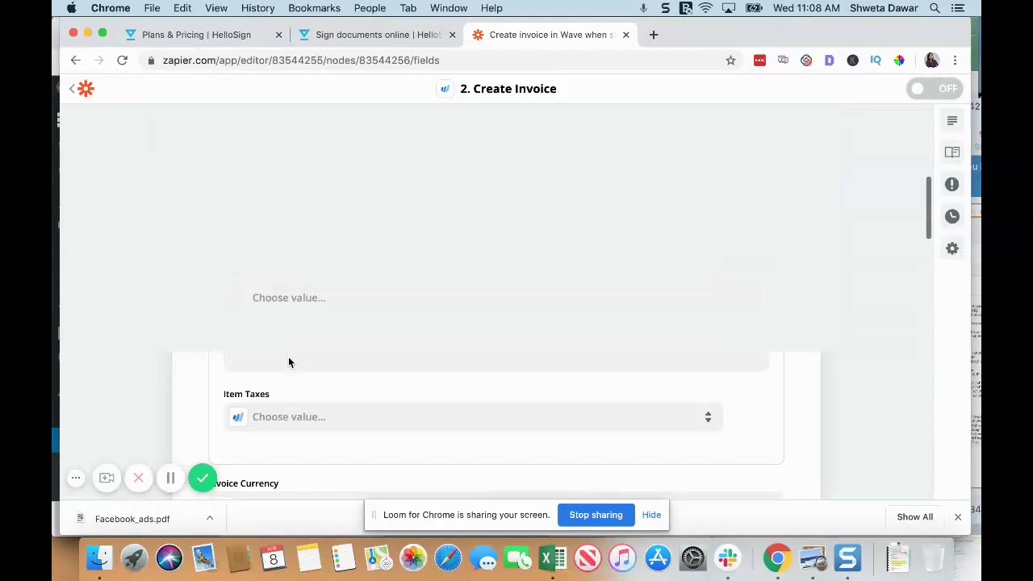
{"action": "scroll", "coordinate": [290, 363], "scroll_direction": "up", "scroll_amount": 1}
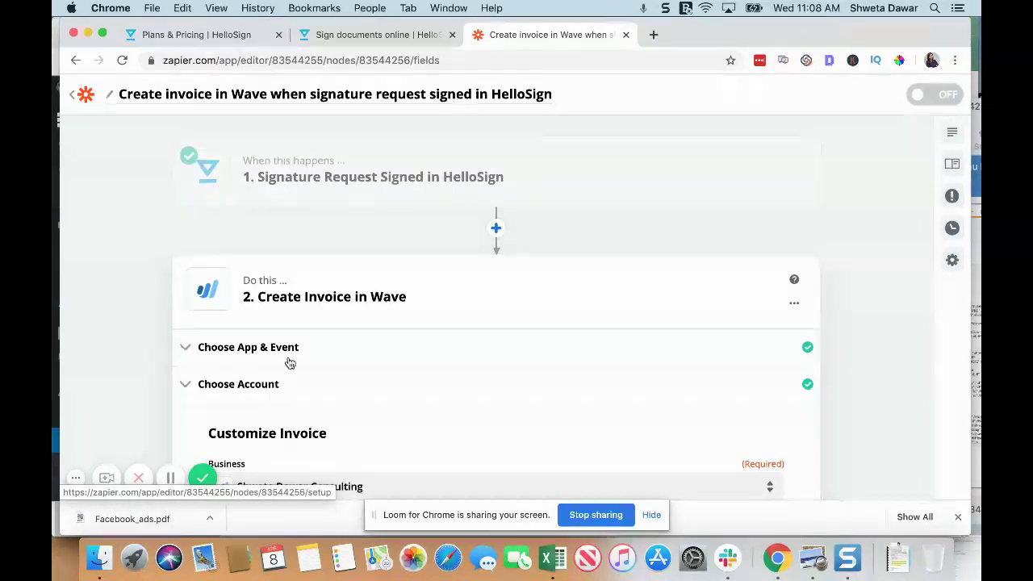
Leave the invoice Zap and start a new one with HelloSign as the trigger app and Signature Request Signed as the event.
{"action": "left_click", "coordinate": [74, 98]}
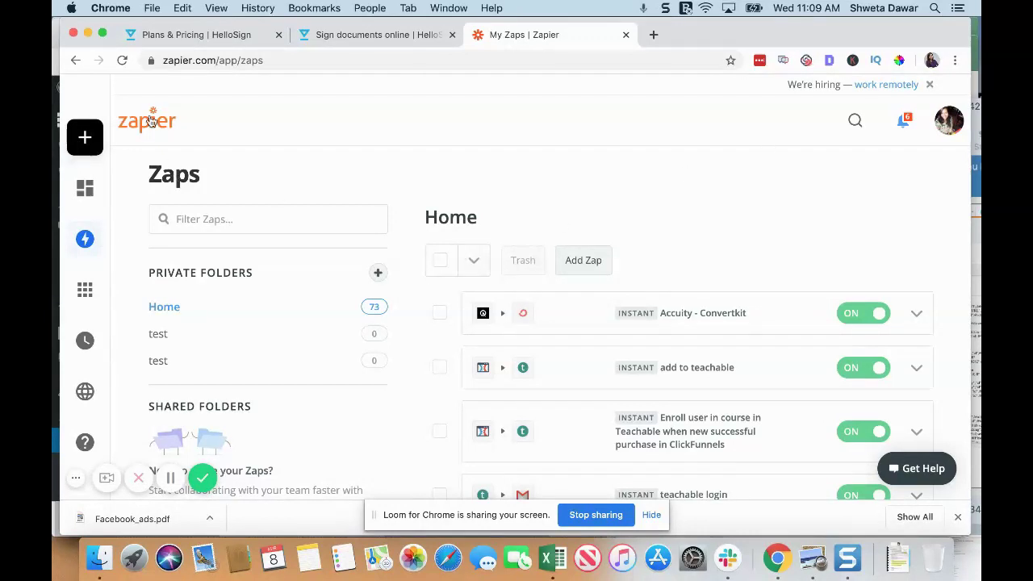
{"action": "mouse_move", "coordinate": [121, 193]}
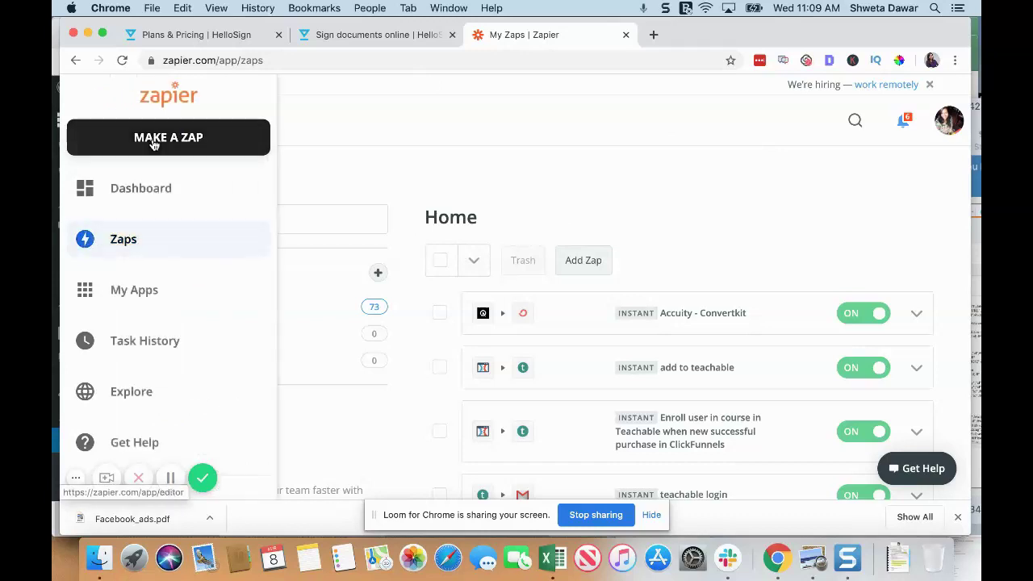
{"action": "left_click", "coordinate": [216, 139]}
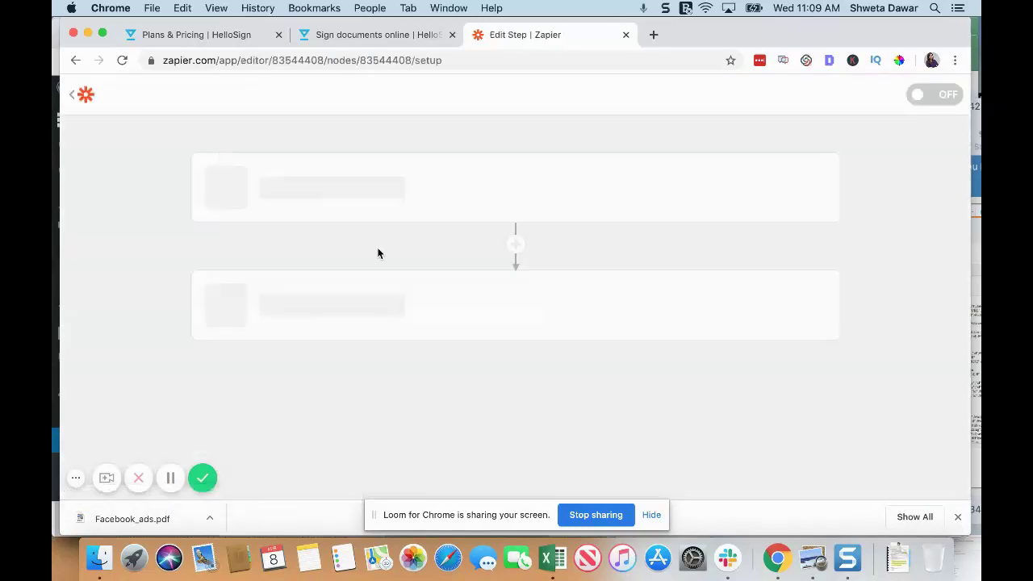
{"action": "type", "text": "hello"}
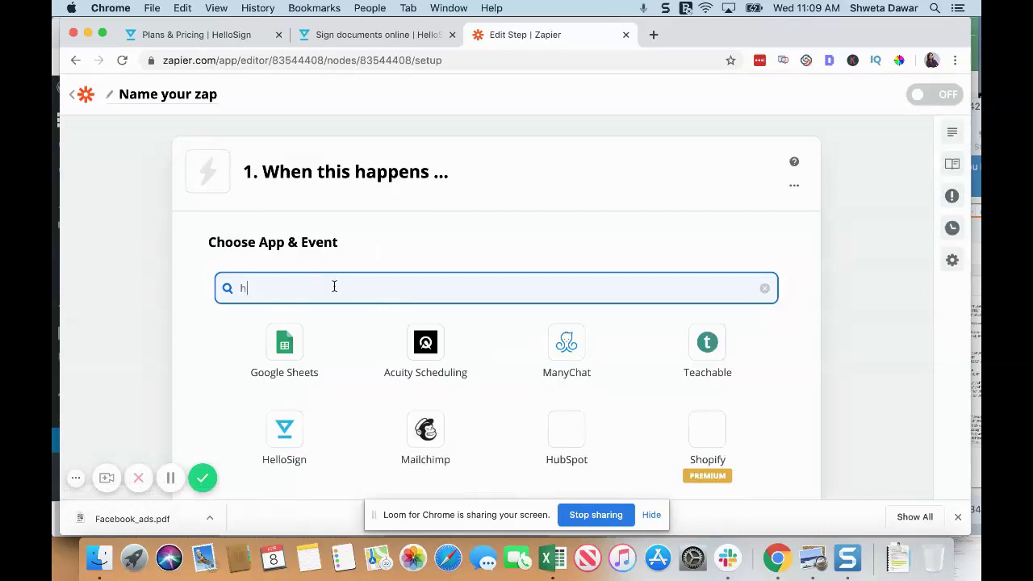
{"action": "left_click", "coordinate": [276, 344]}
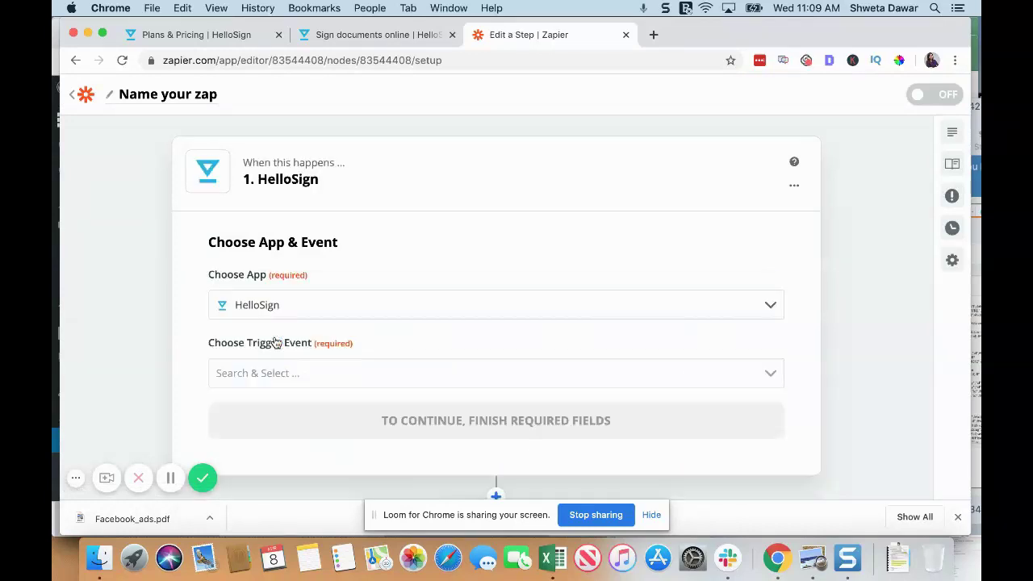
{"action": "left_click", "coordinate": [273, 372]}
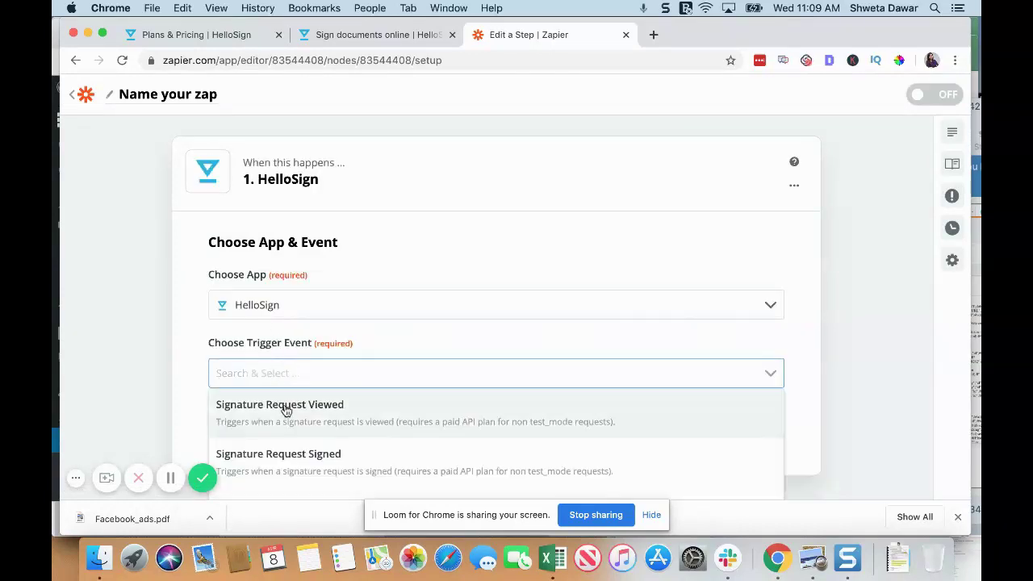
{"action": "left_click", "coordinate": [284, 456]}
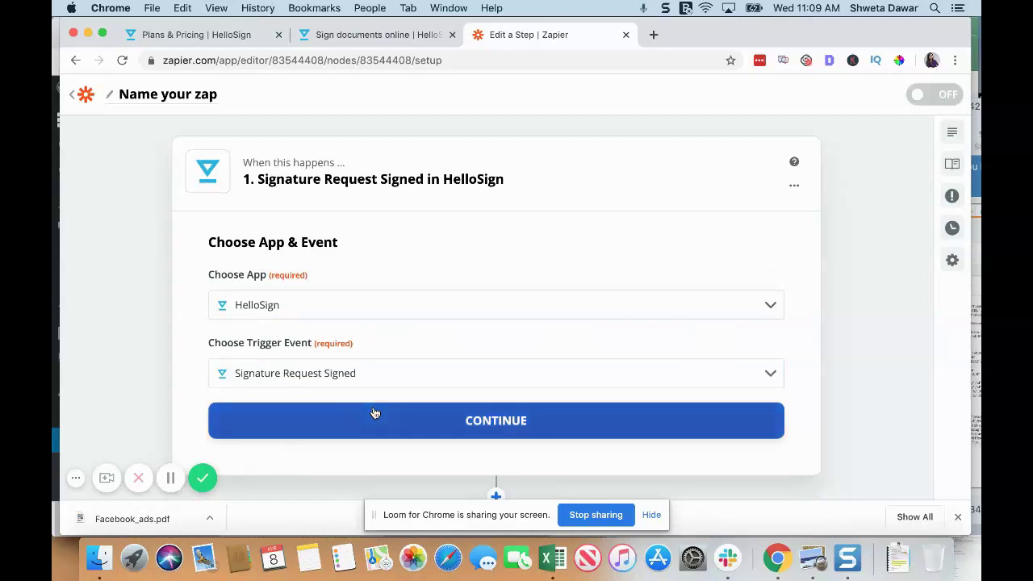
Search for "trel", choose Trello as the action app, and set its action event to Create Board.
{"action": "scroll", "coordinate": [374, 414], "scroll_direction": "down", "scroll_amount": 5}
{"action": "left_click", "coordinate": [358, 367]}
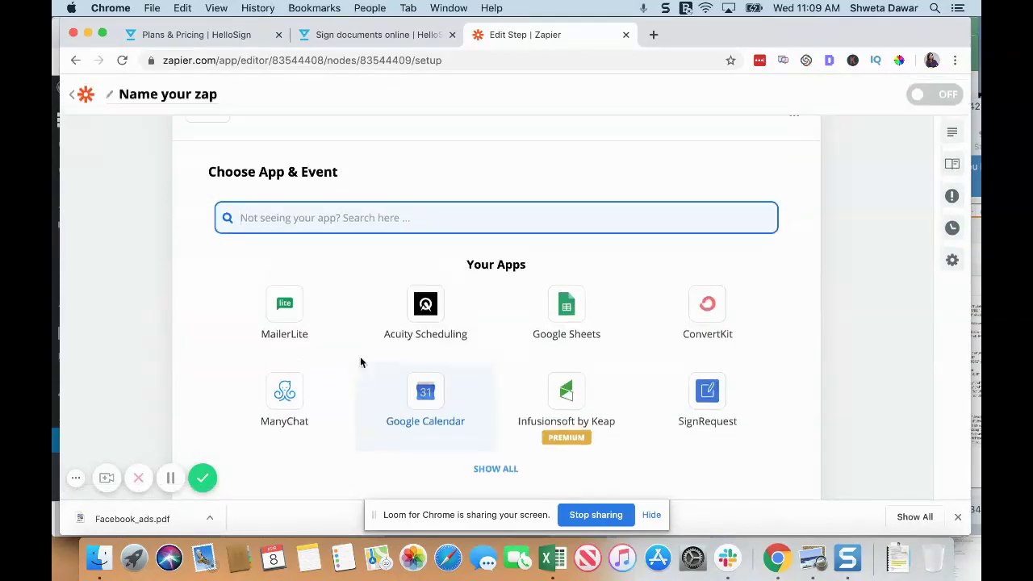
{"action": "type", "text": "trel"}
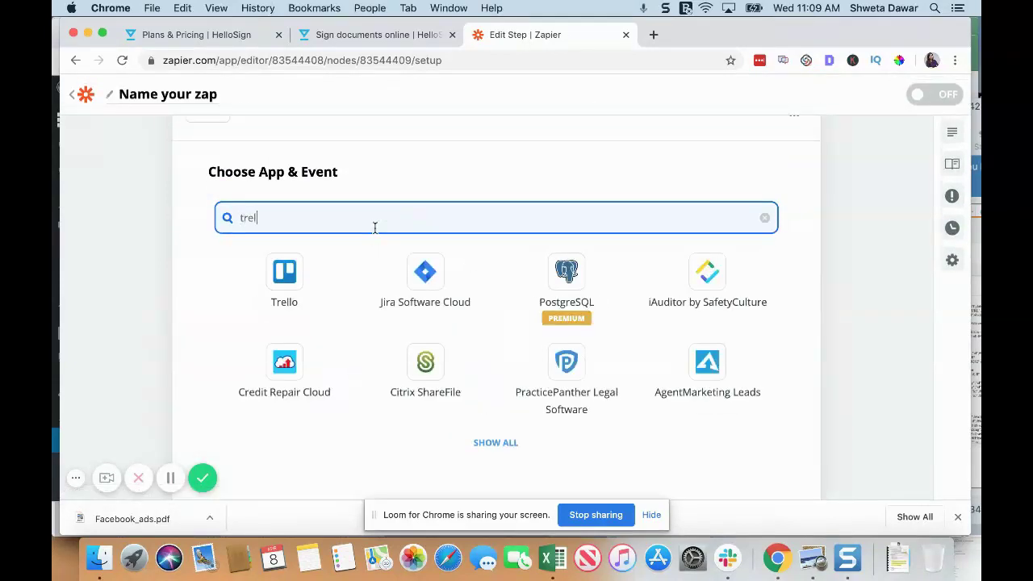
{"action": "left_click", "coordinate": [283, 267]}
{"action": "left_click", "coordinate": [312, 304]}
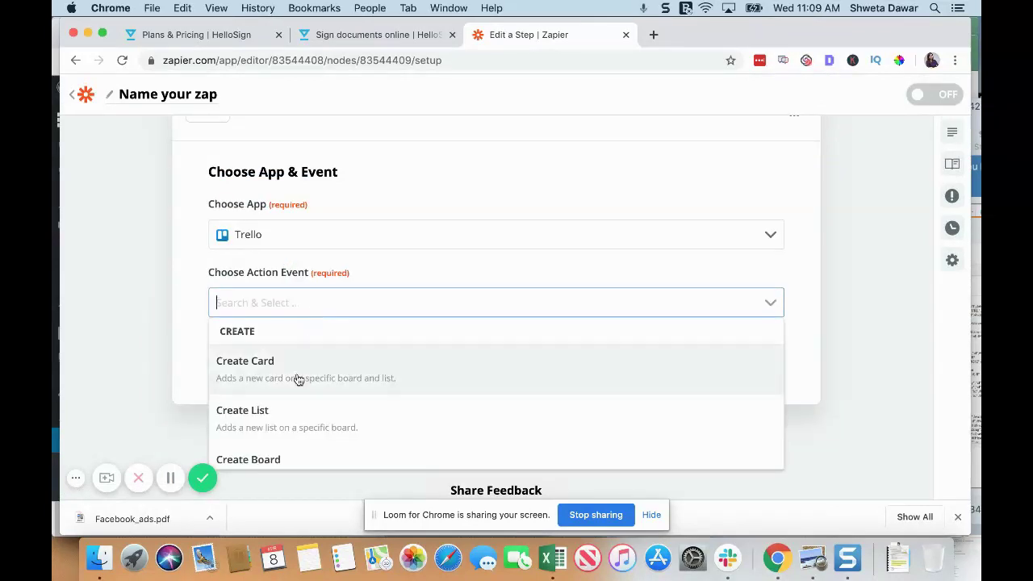
{"action": "left_click", "coordinate": [287, 449]}
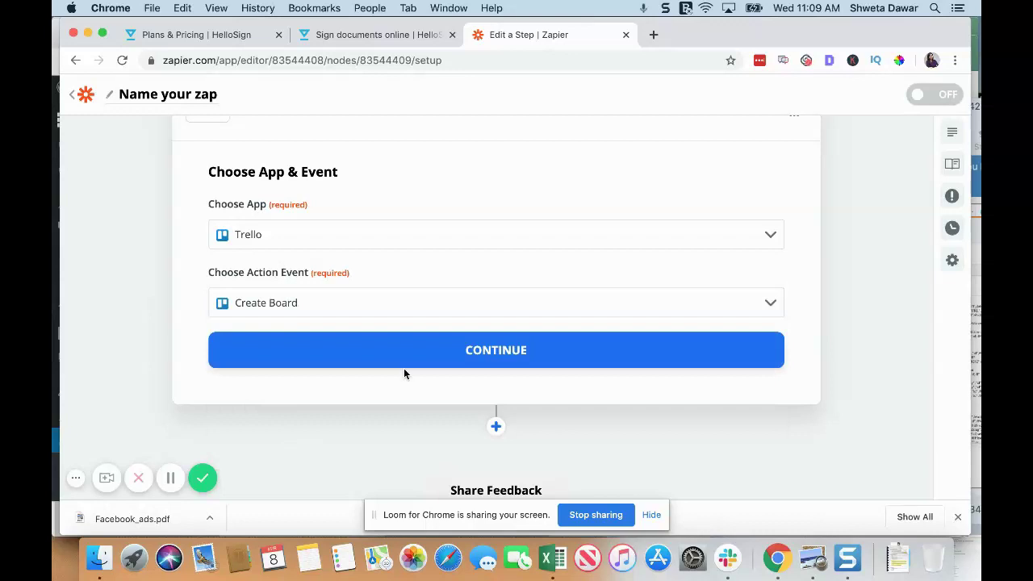